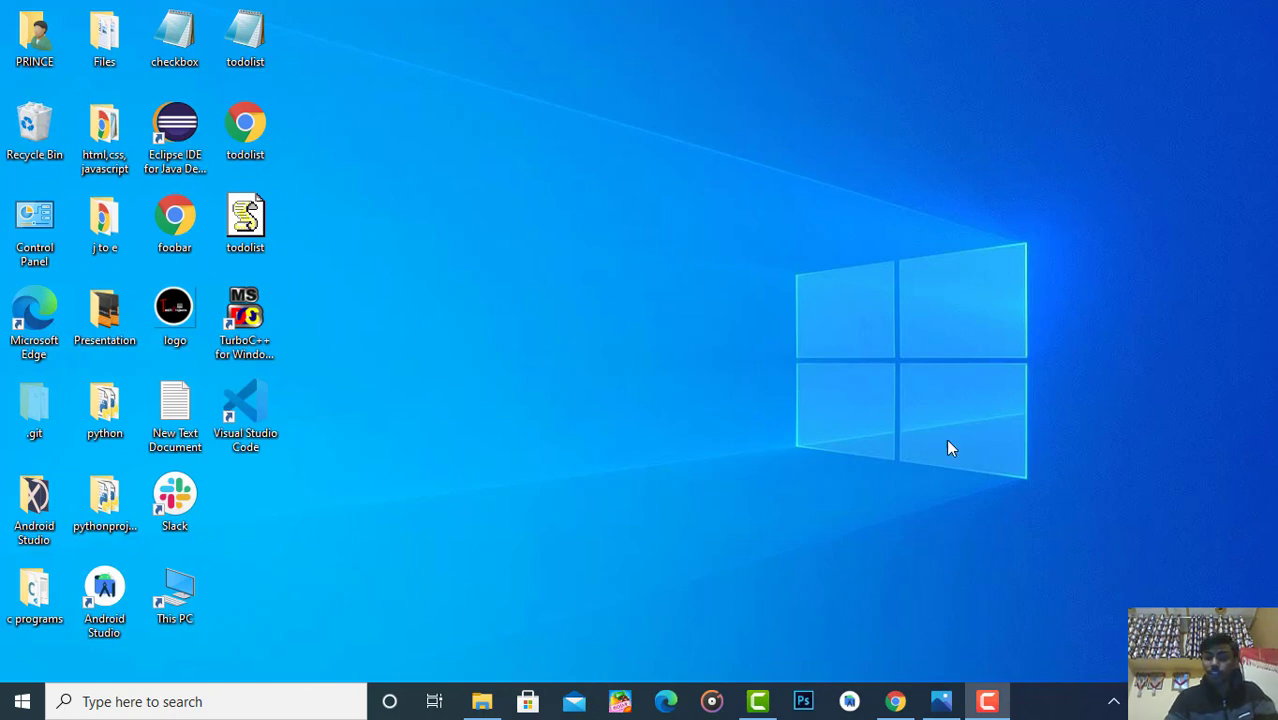
Search Google in Chrome for 'value of github student developer pack'.
left_click(895, 701)
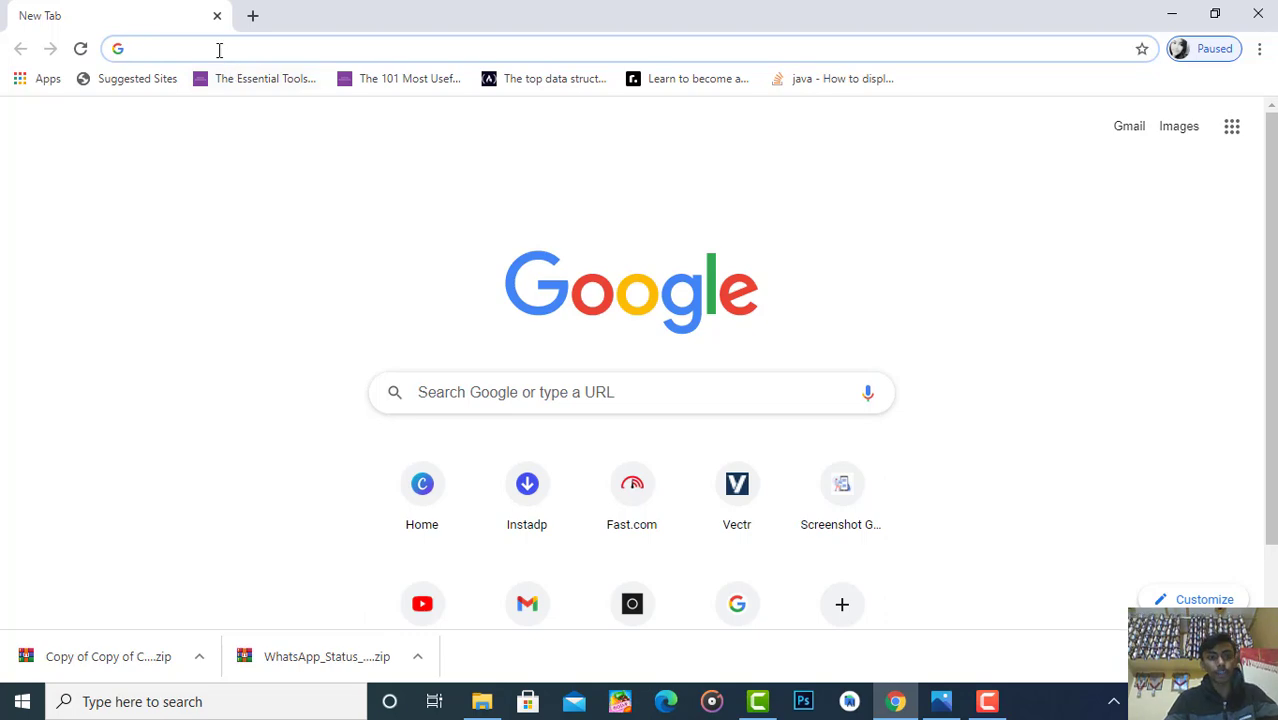
type("git")
key("BackSpace")
key("BackSpace")
key("BackSpace")
key("BackSpace")
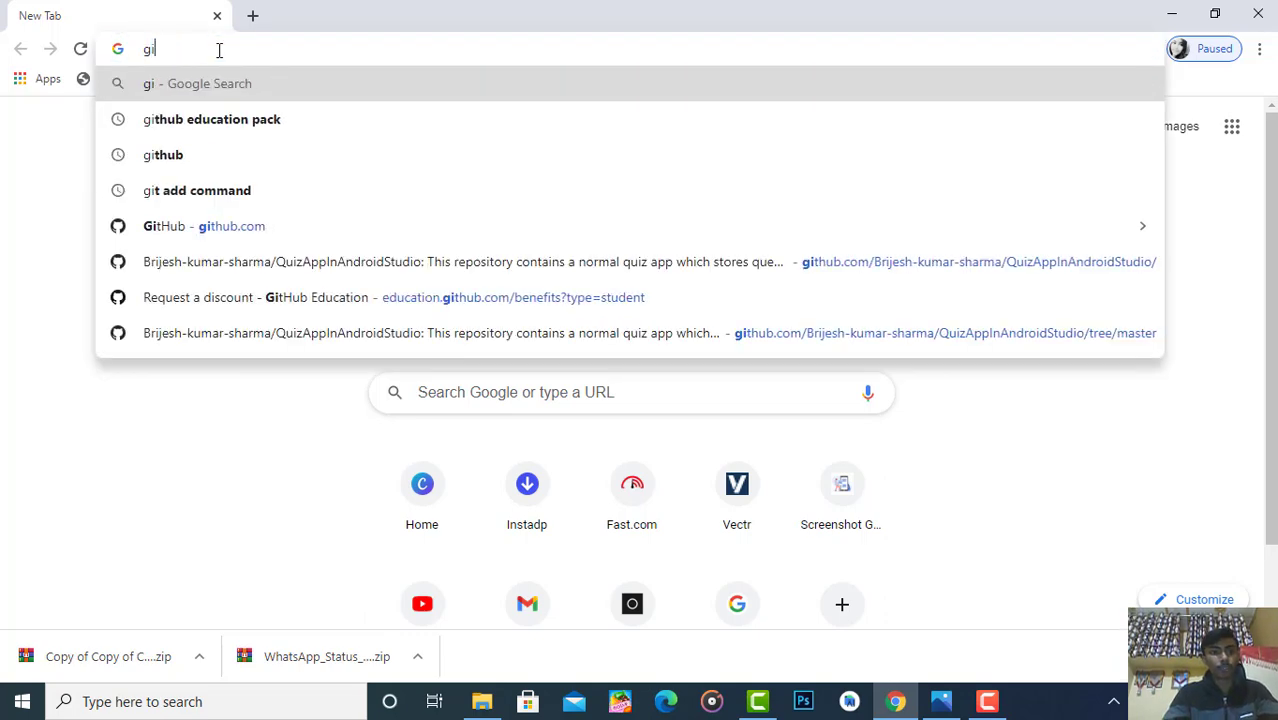
type("value of github student develoer pack")
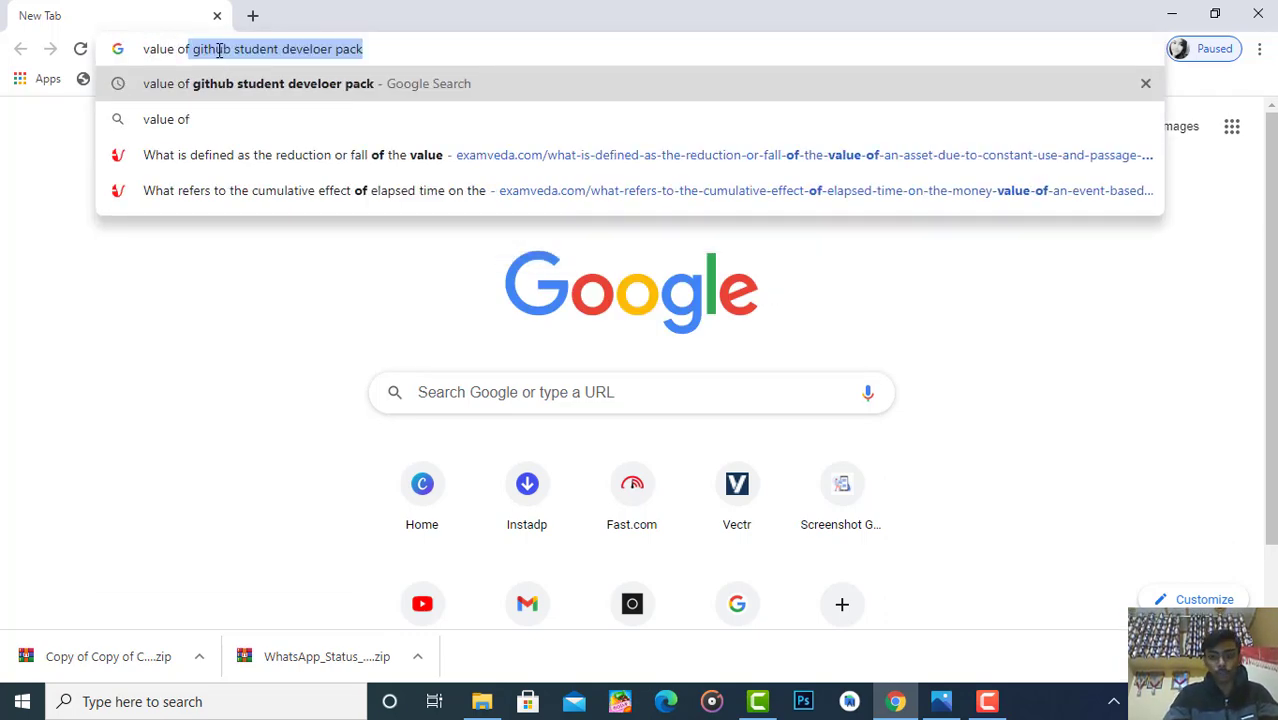
key("Return")
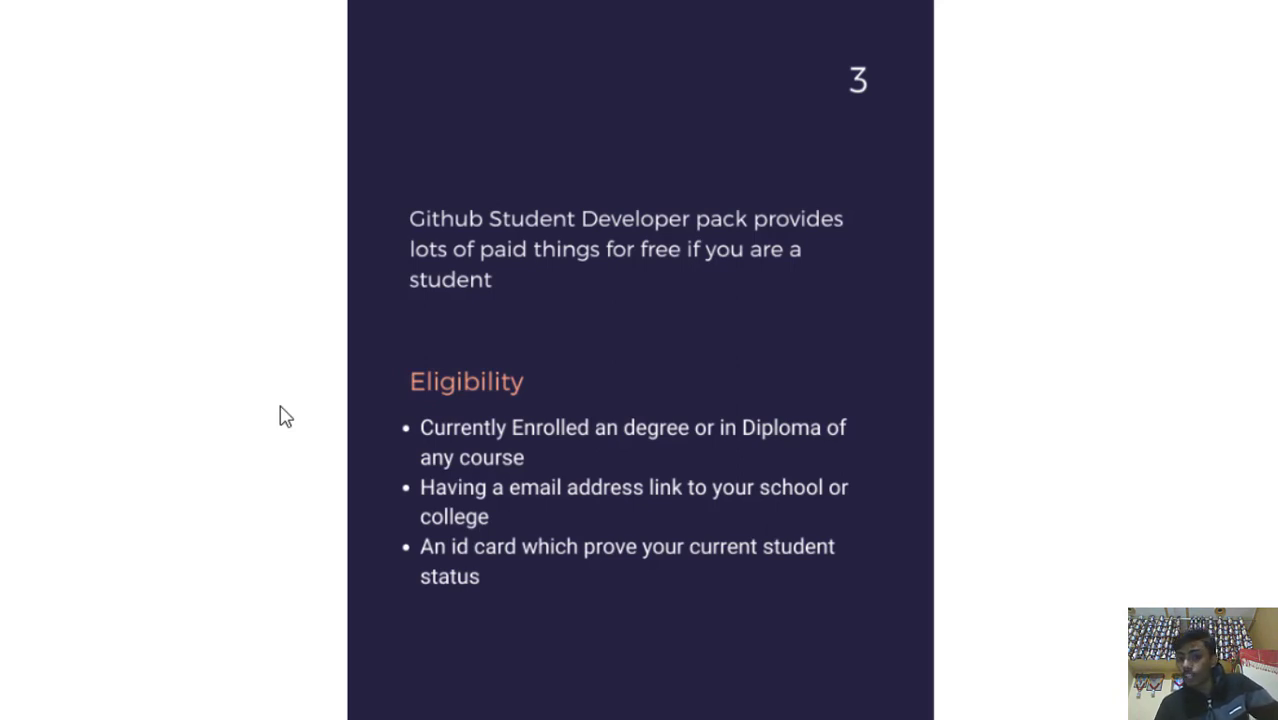
Advance the Photos slideshow to slide 4, 'What you will get after applying ?'.
key("Right")
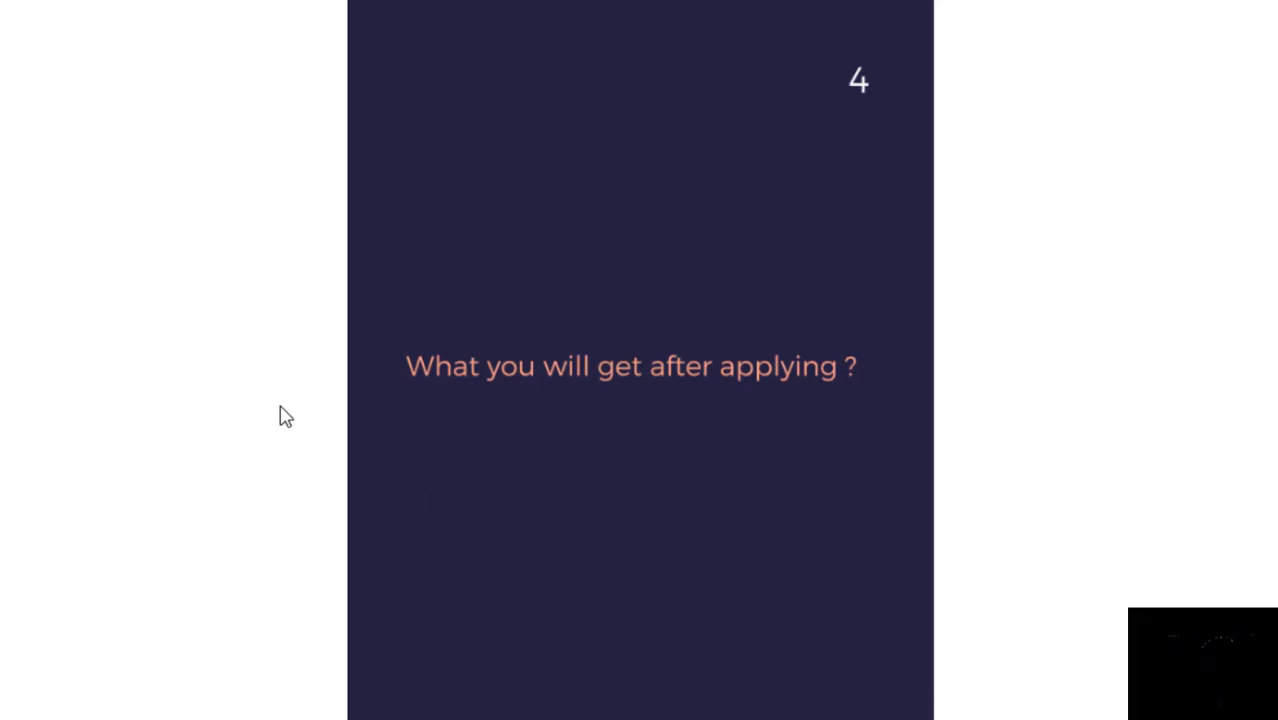
Page through slides 5–7 to the 105-freebies total, then switch to the $200k Google results.
key("Right")
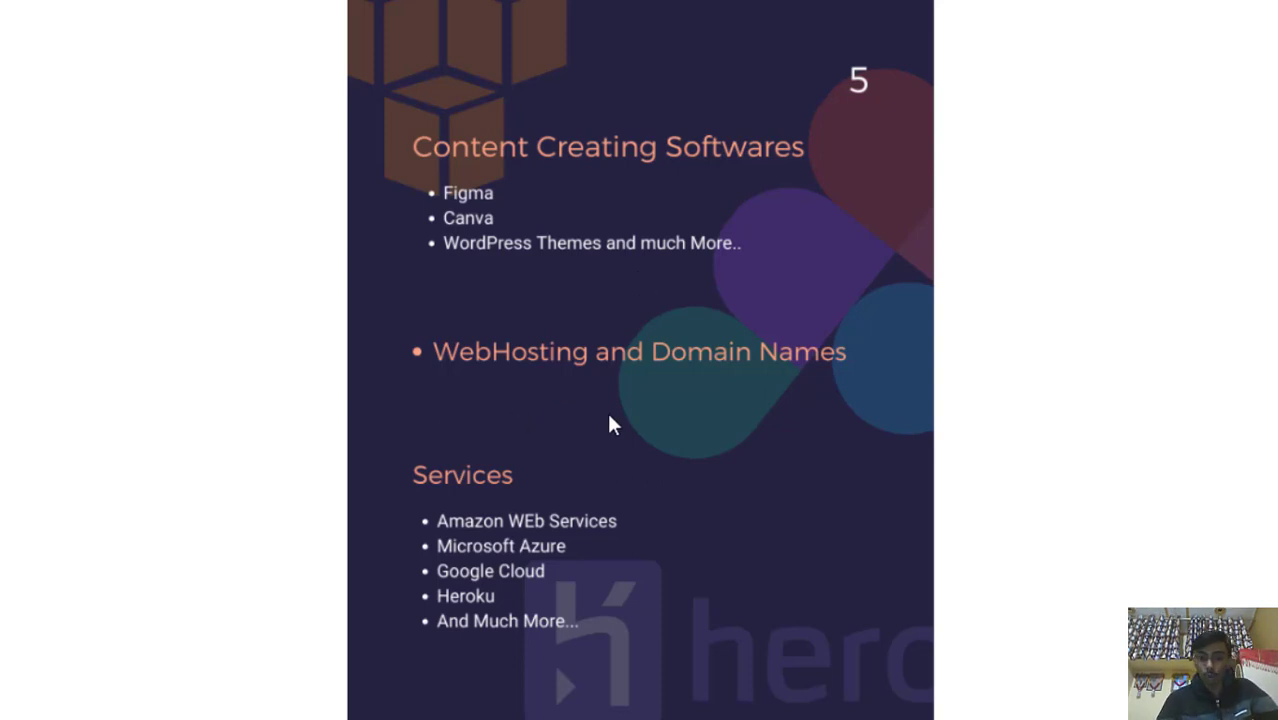
key("Right")
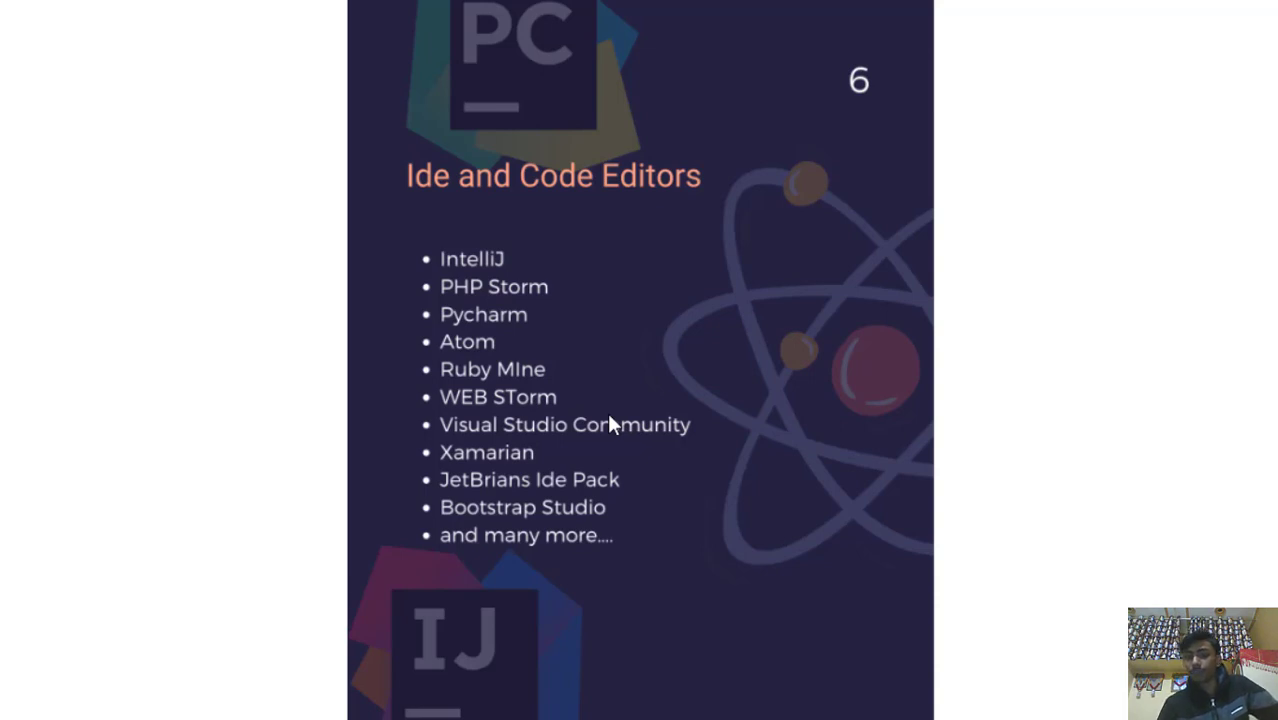
left_click(619, 511)
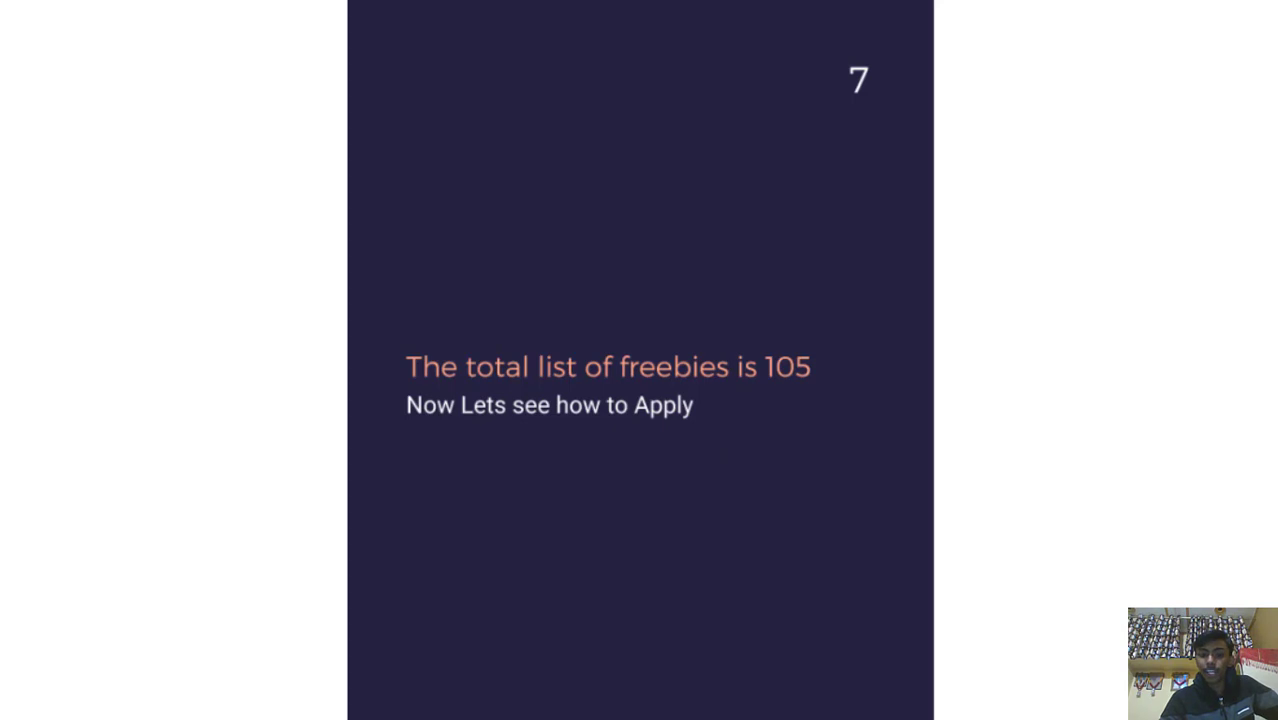
key("alt+Tab")
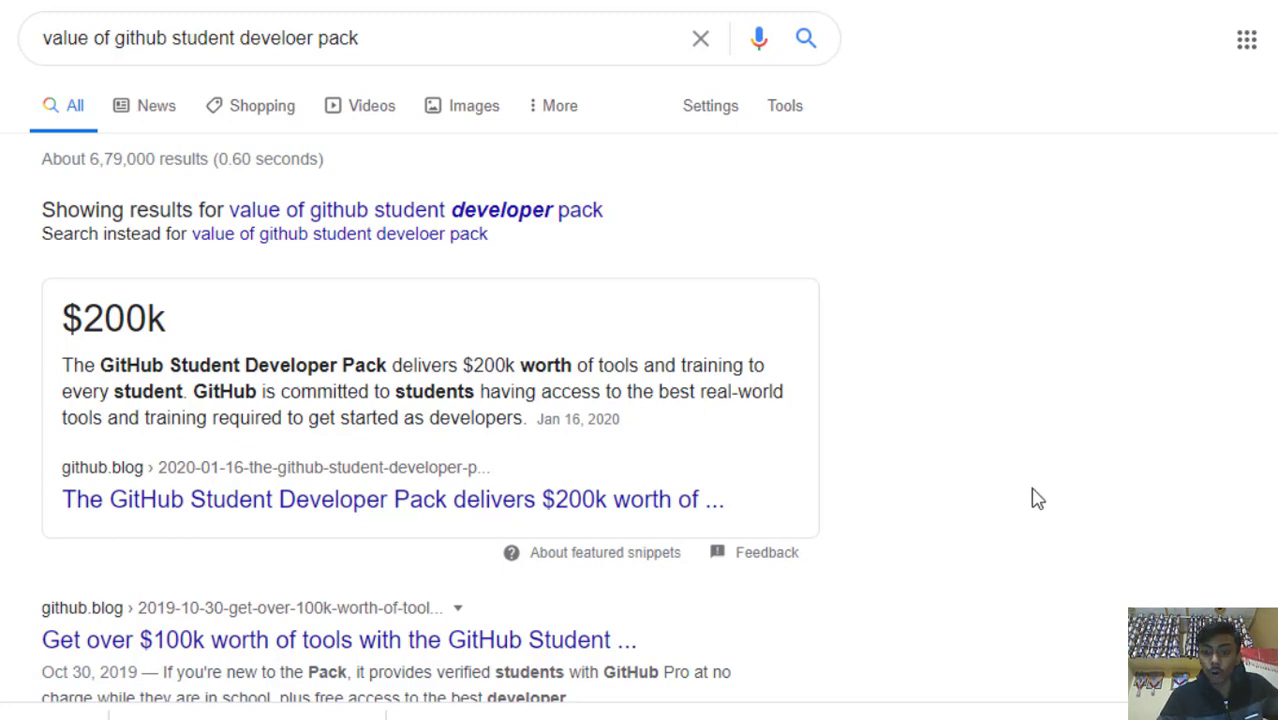
Show the application-steps slide in Photos, then open a new Chrome tab beside the results.
key("alt+Tab")
left_click(843, 509)
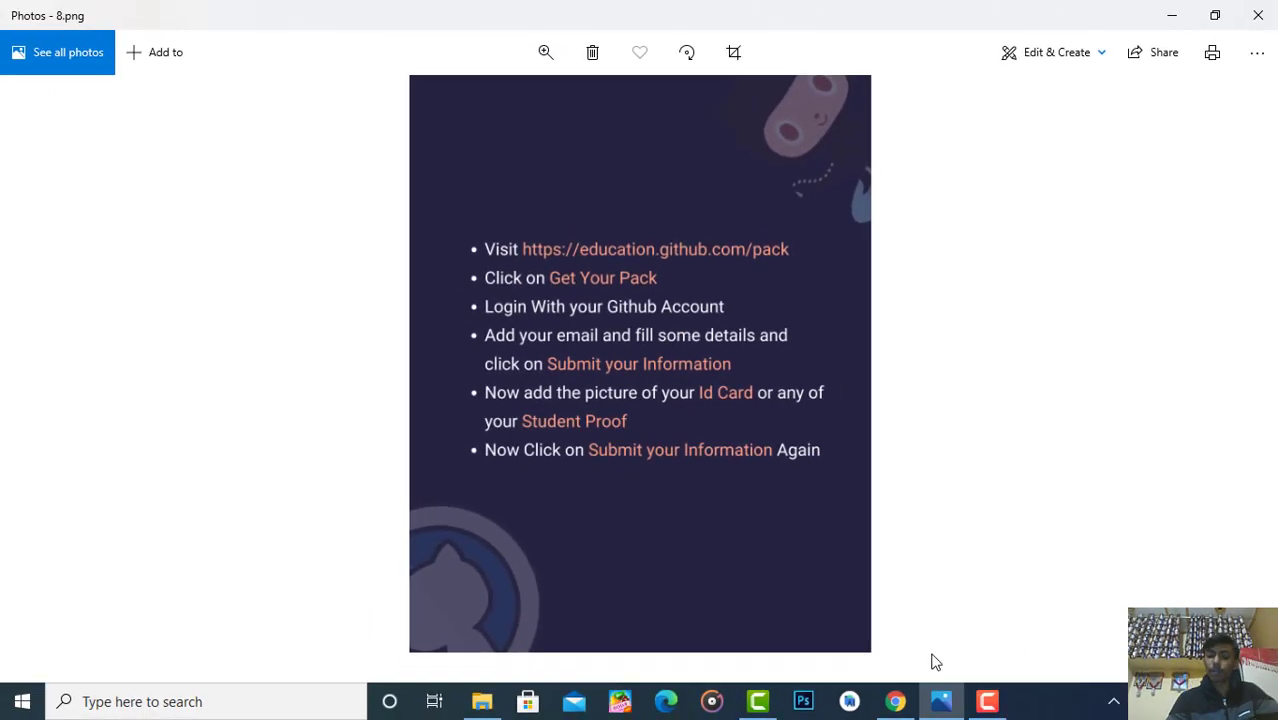
left_click(897, 701)
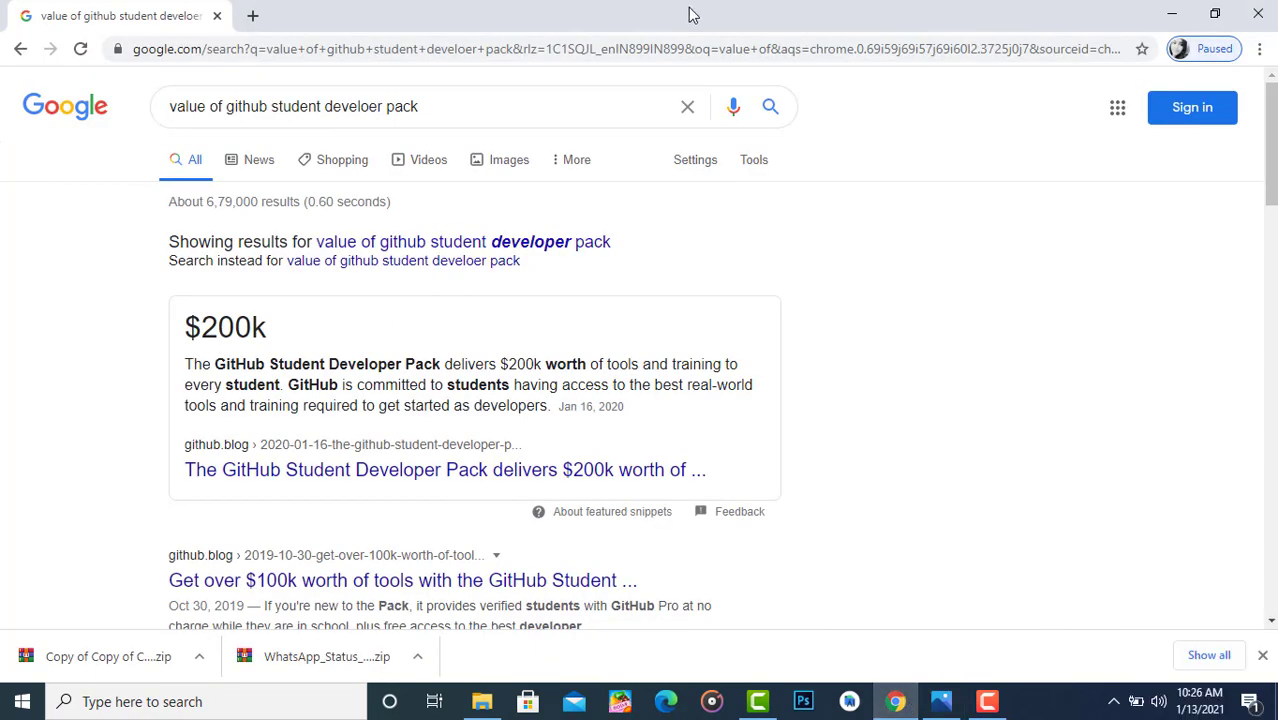
left_click(250, 16)
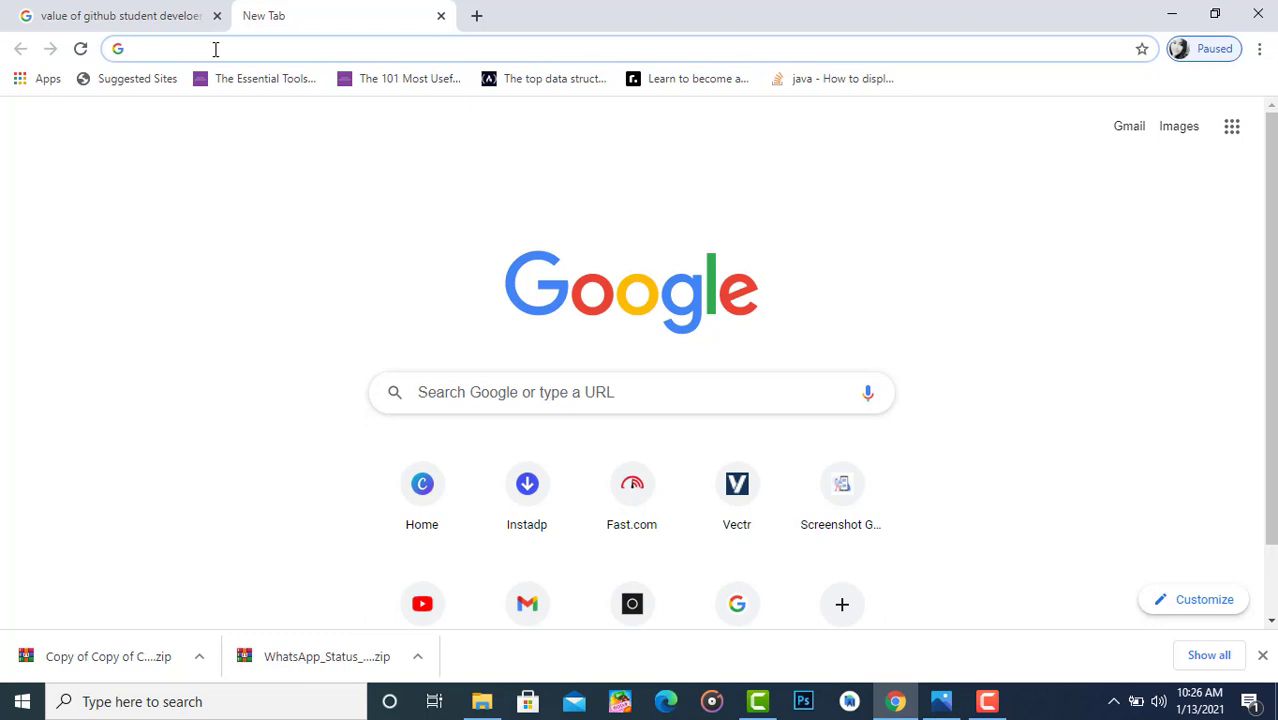
Search 'github education pack' and open the Student Developer Pack page at education.github.com/pack.
type("gith")
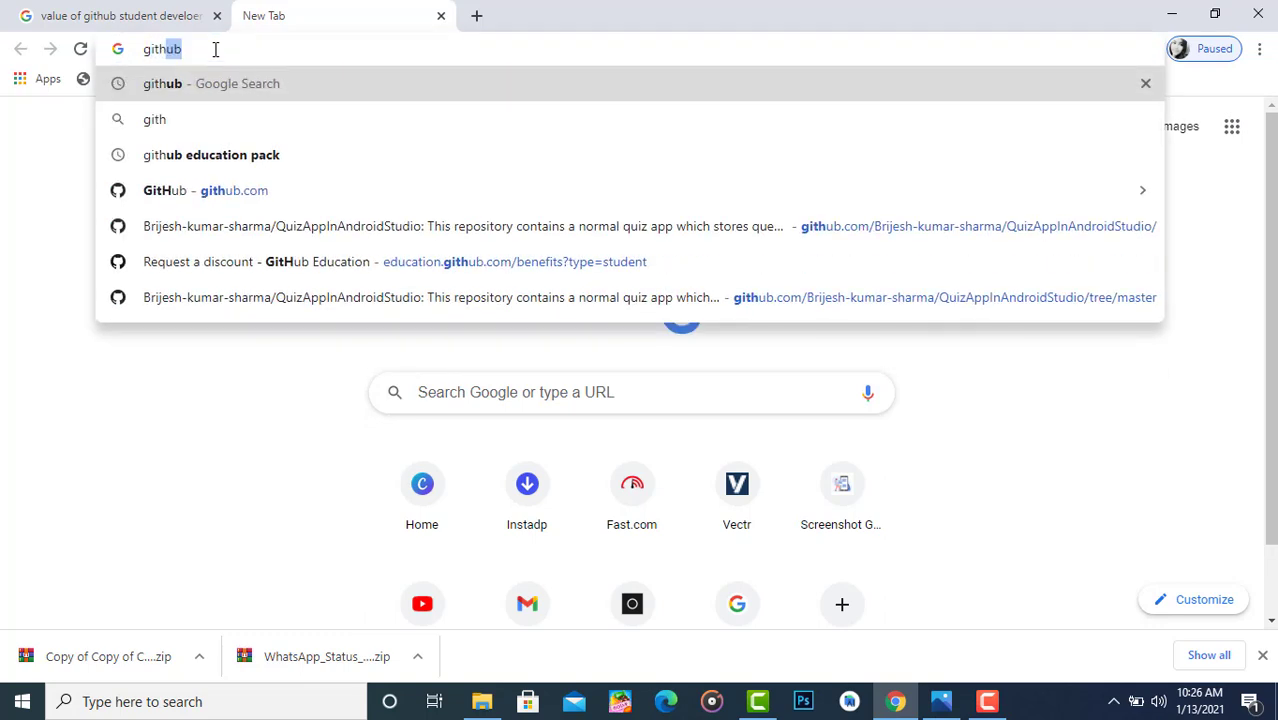
key("Down")
key("Down")
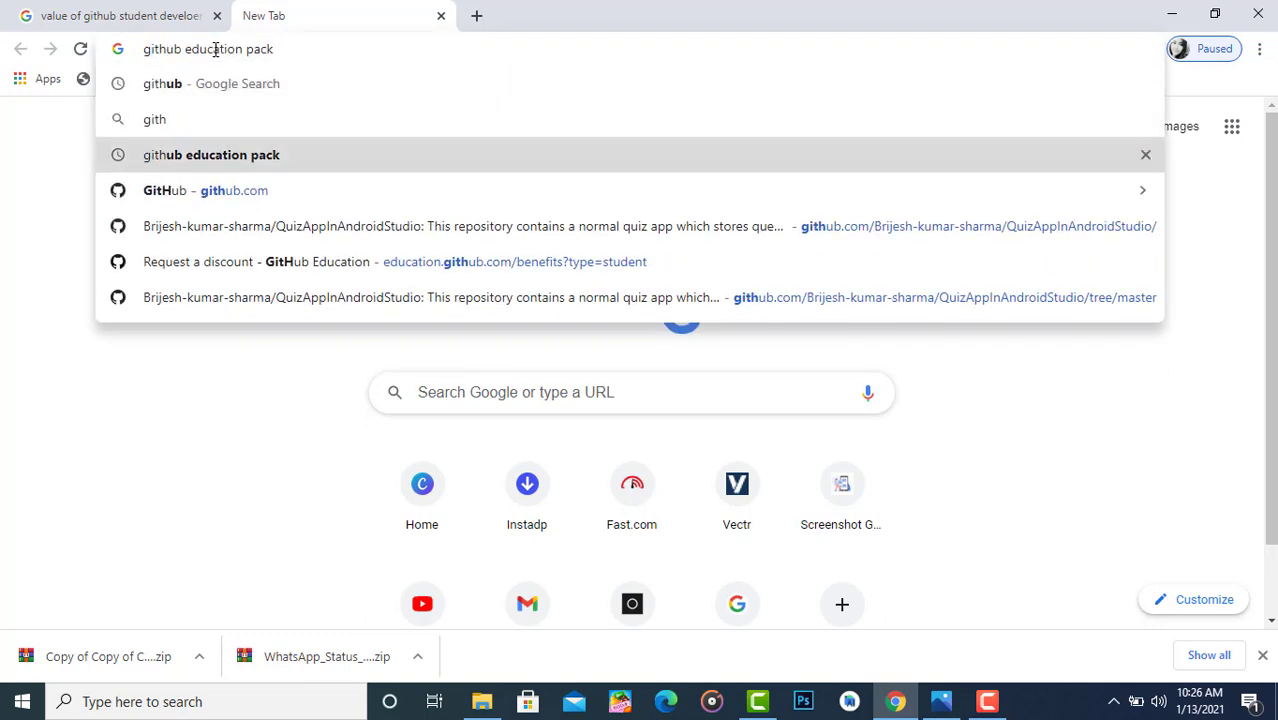
key("Return")
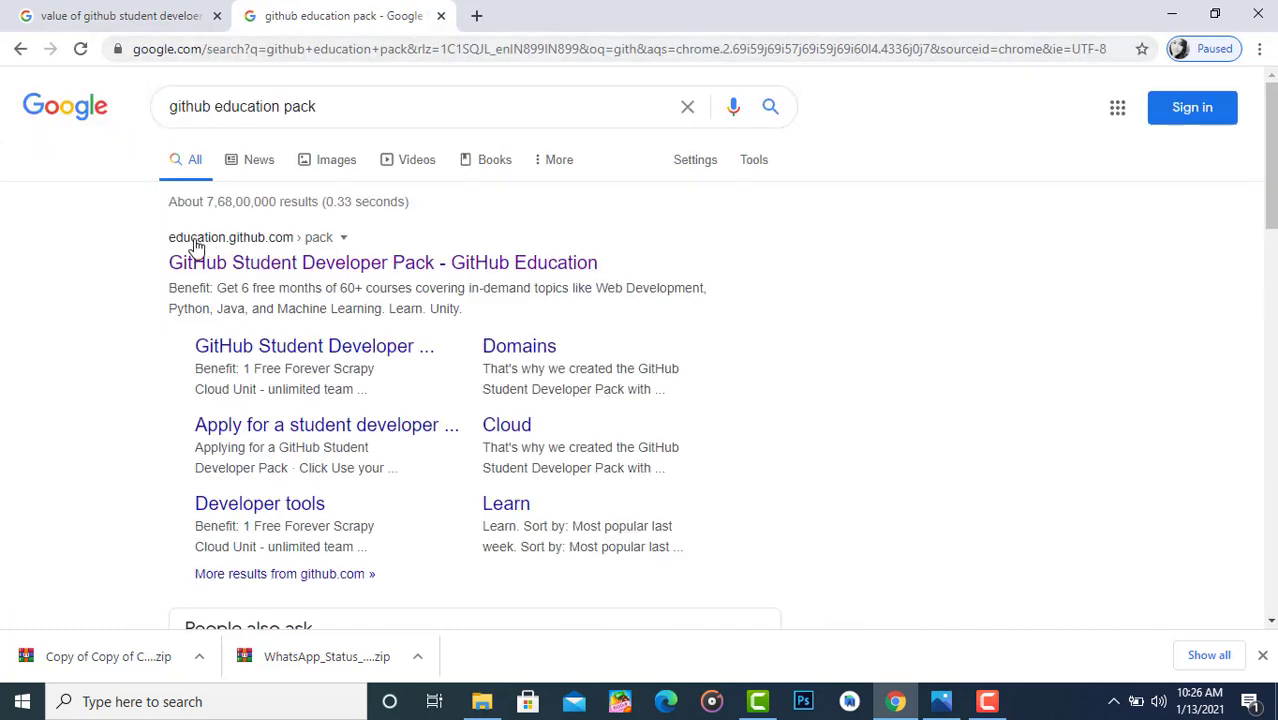
left_click(265, 266)
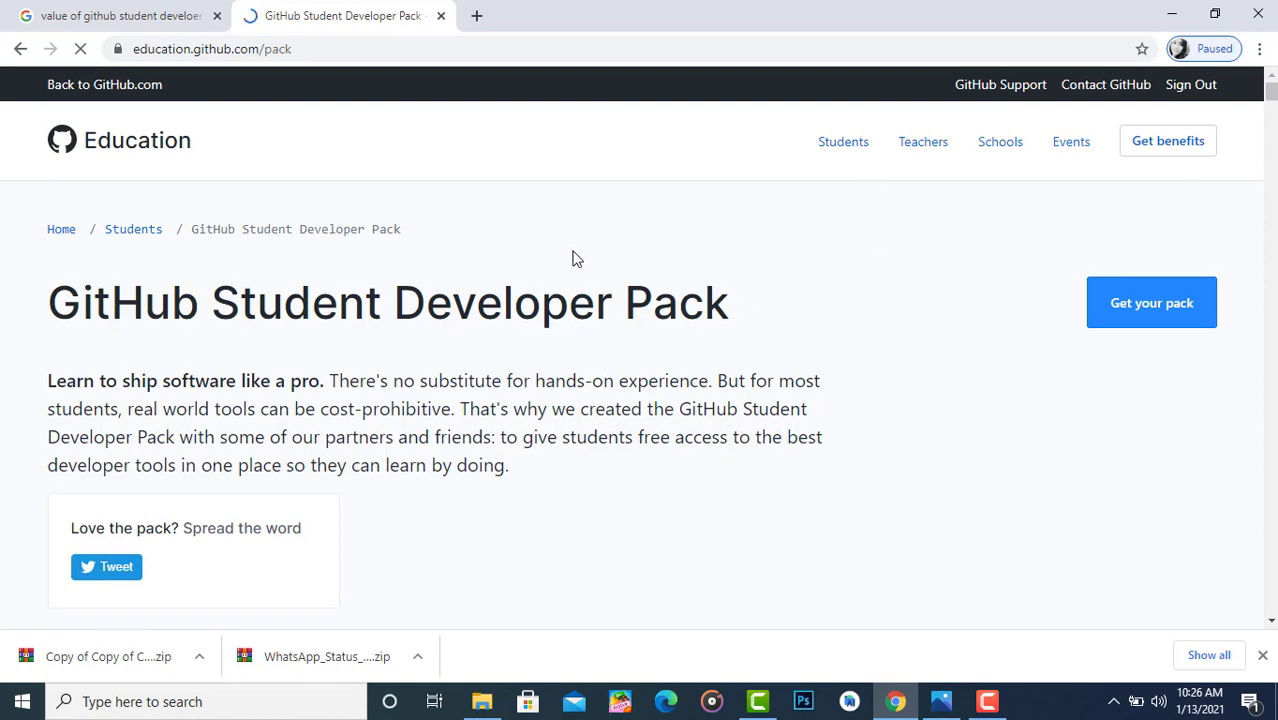
Dismiss the downloads bar and start the application with 'Get your pack'.
left_click(1262, 655)
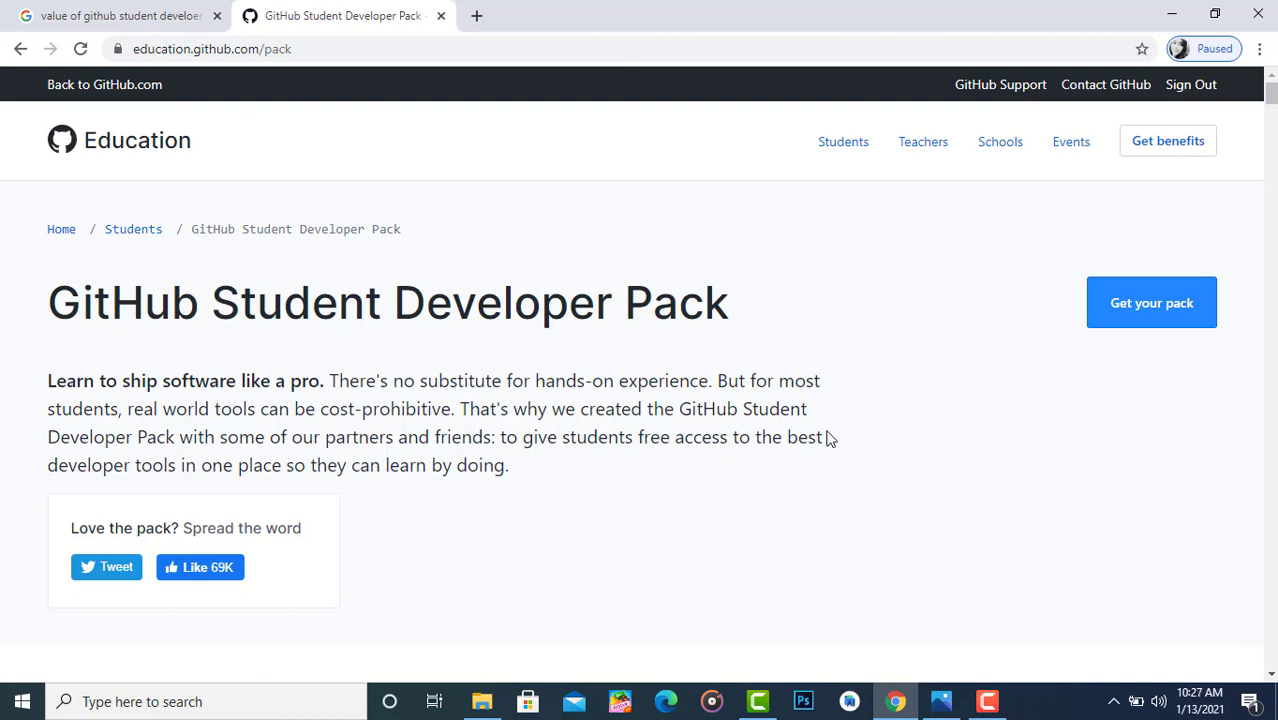
left_click(1138, 312)
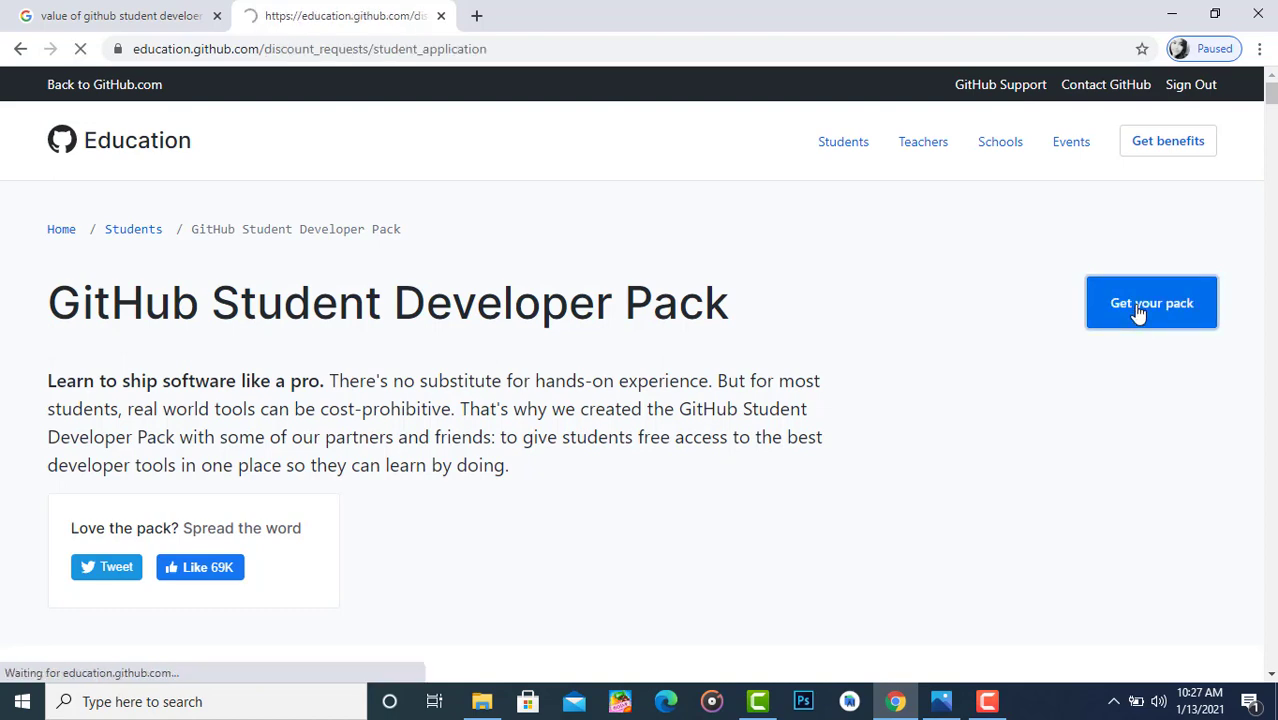
scroll(235, 333, "down", 2)
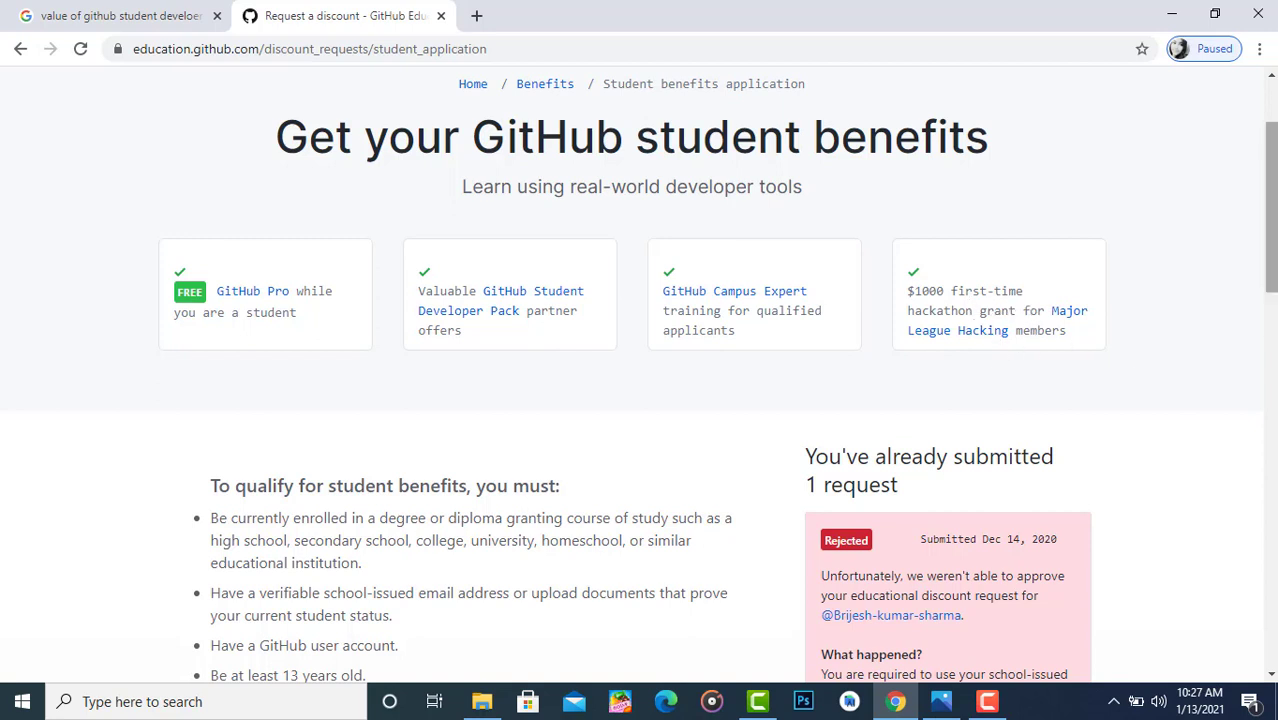
Scroll down to the application form and begin adding a school-issued email address.
scroll(624, 260, "down", 4)
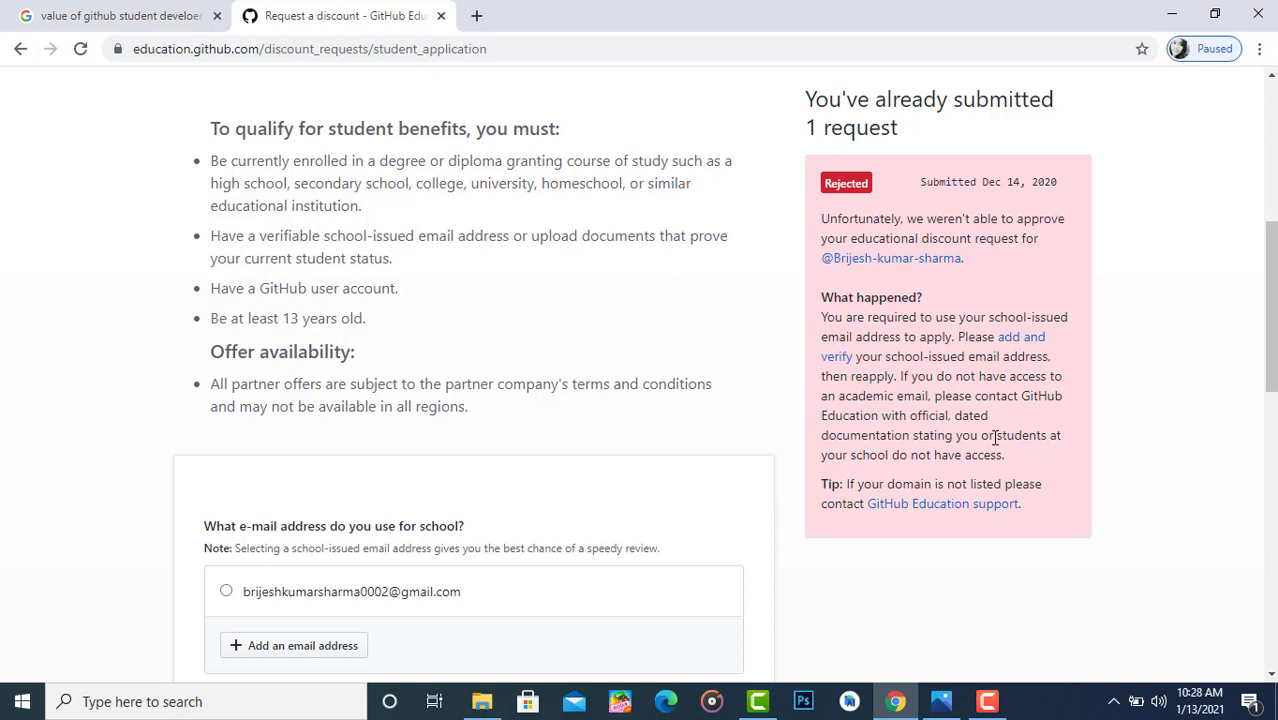
left_click_drag(1270, 300, 1270, 394)
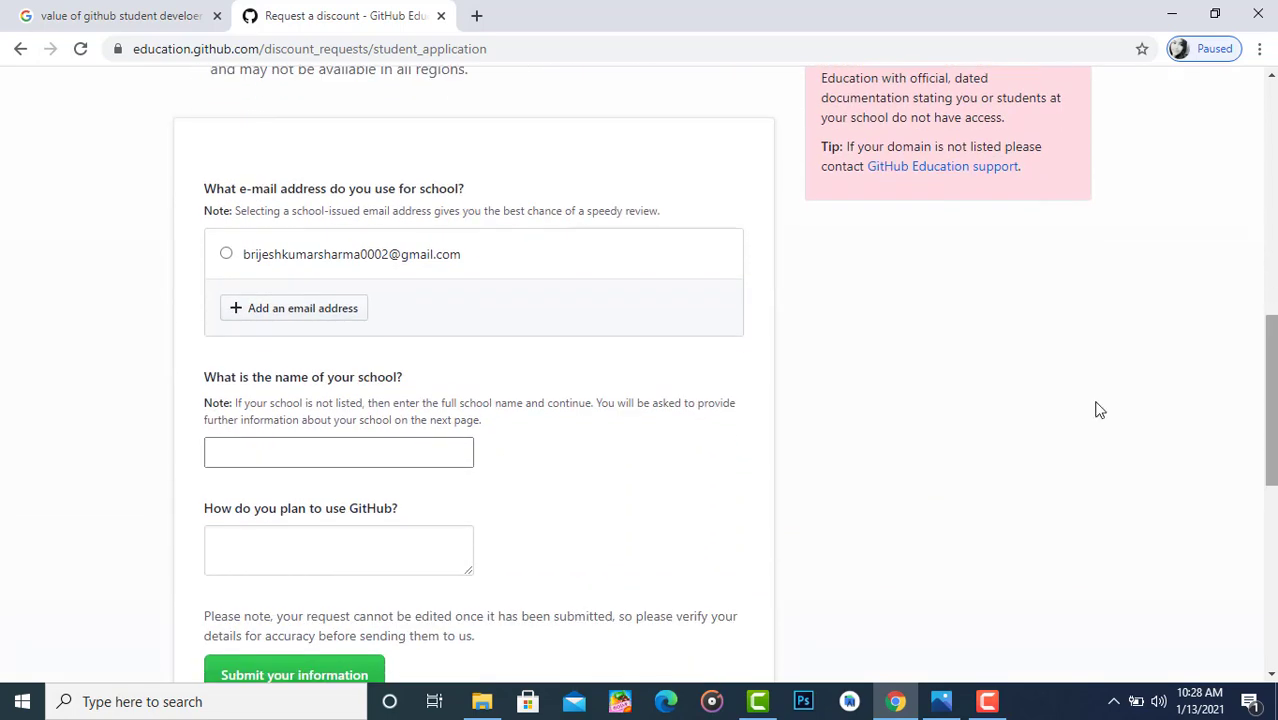
left_click(282, 310)
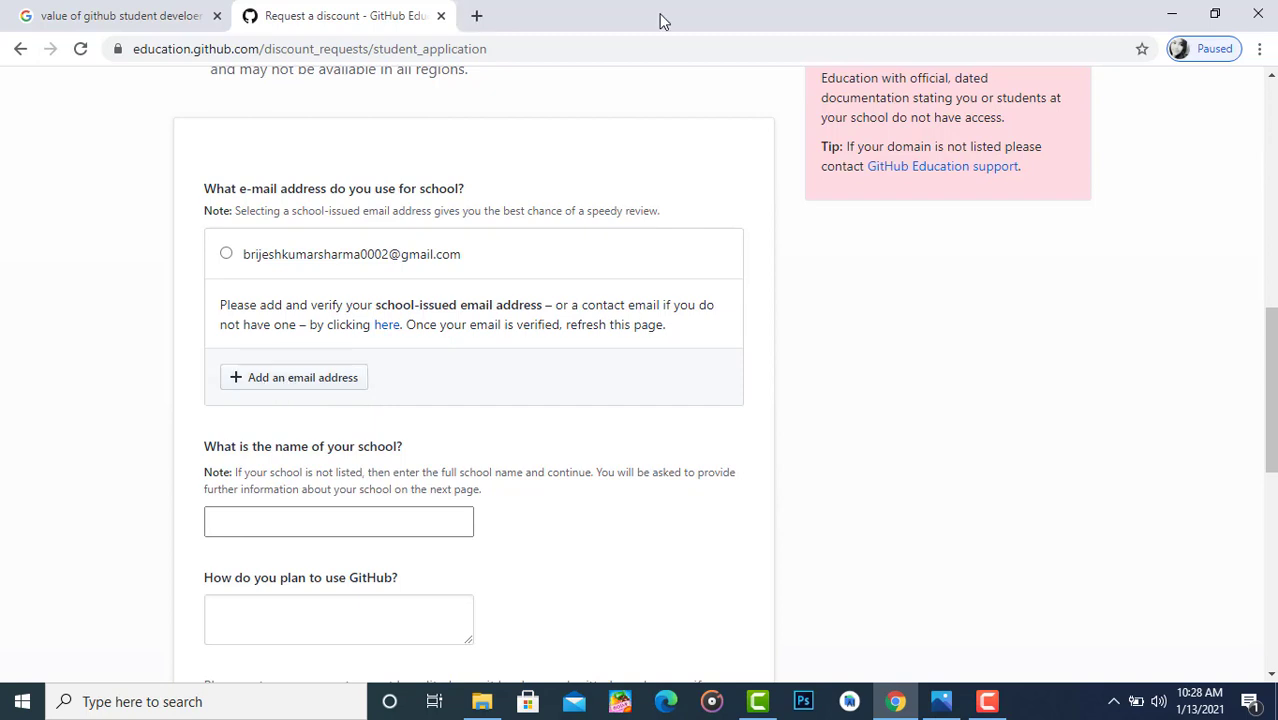
Open Email settings in a new tab, select its email field, then return to the application form.
left_click(385, 326)
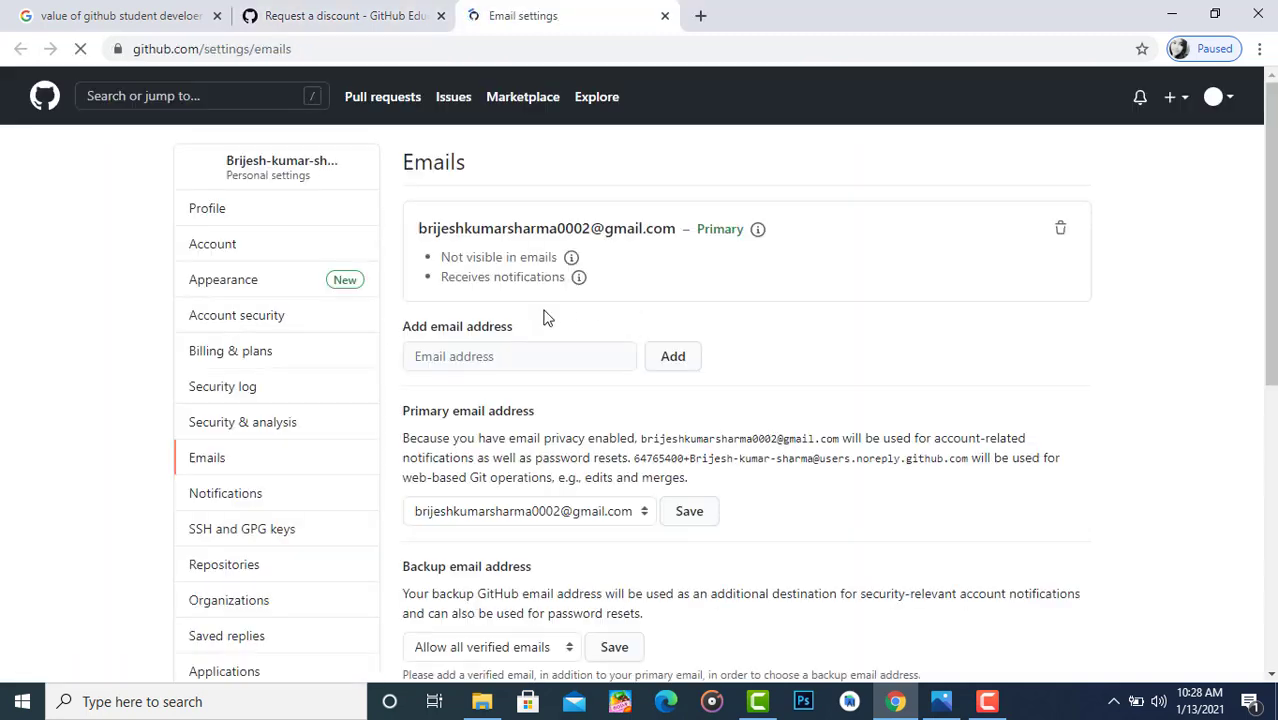
left_click(498, 356)
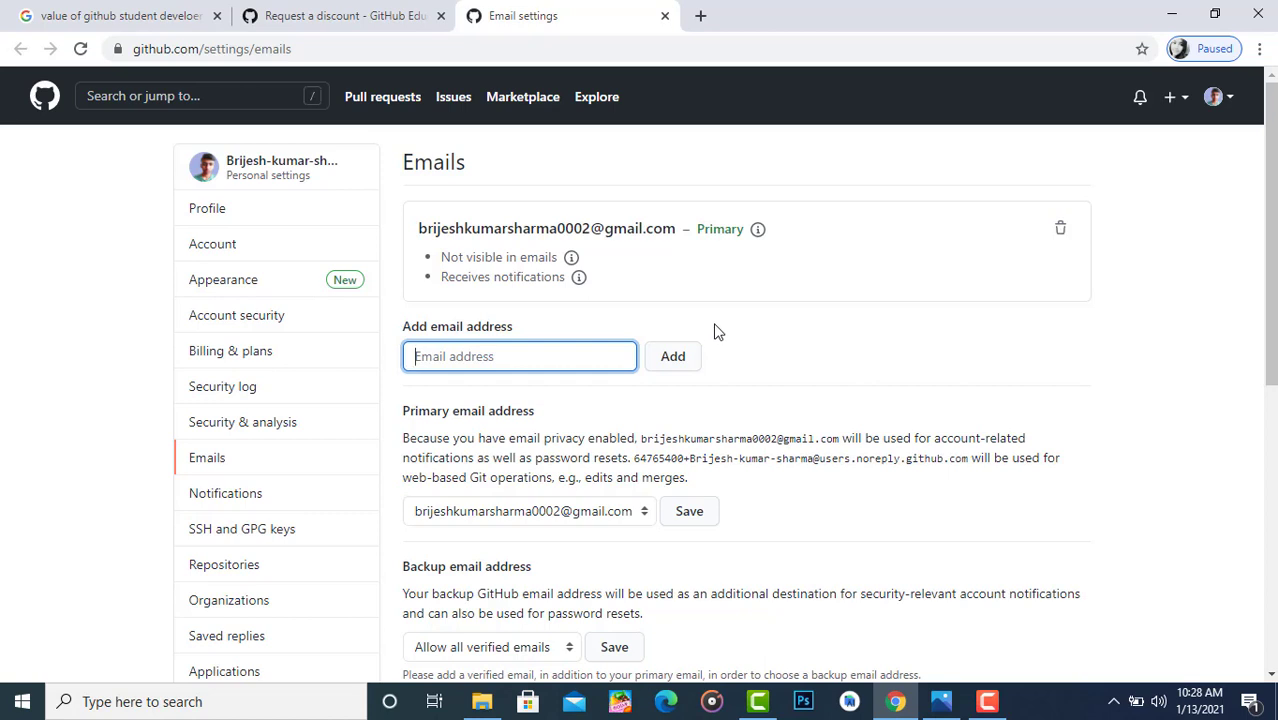
left_click(387, 8)
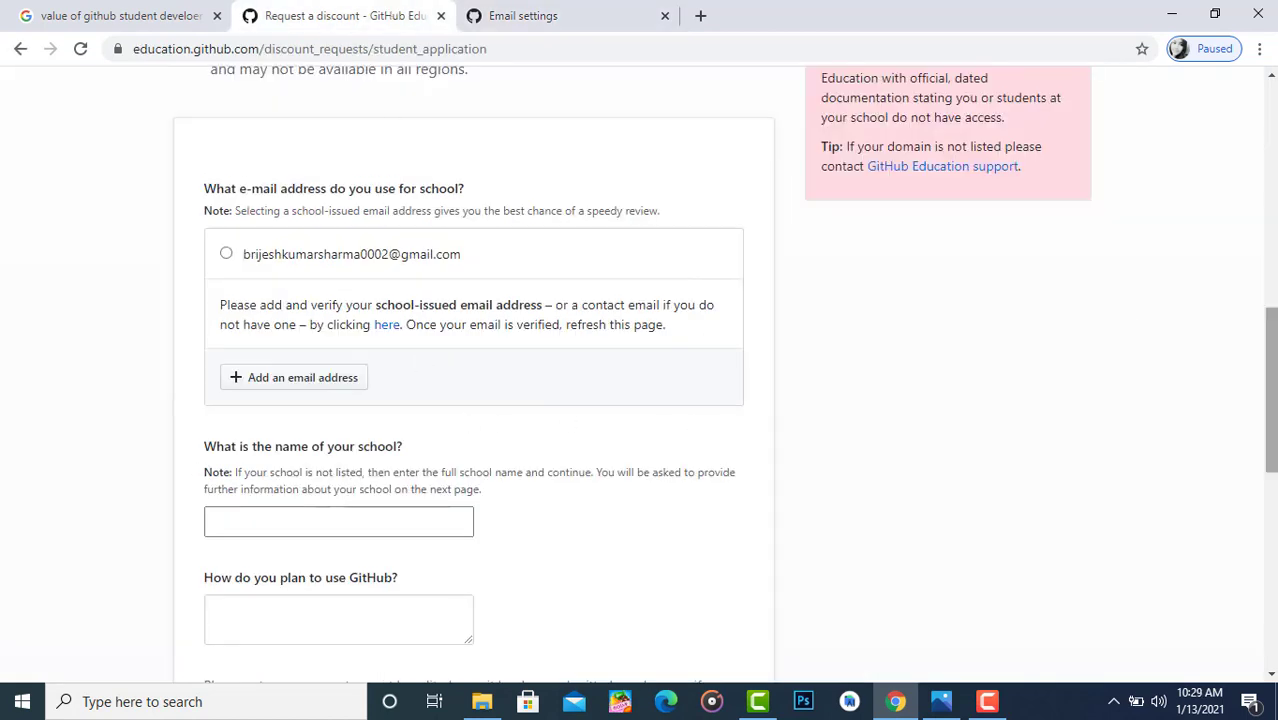
Enter 'Bsa' as the school and pick the BSA engineering college suggestion.
scroll(715, 451, "down", 2)
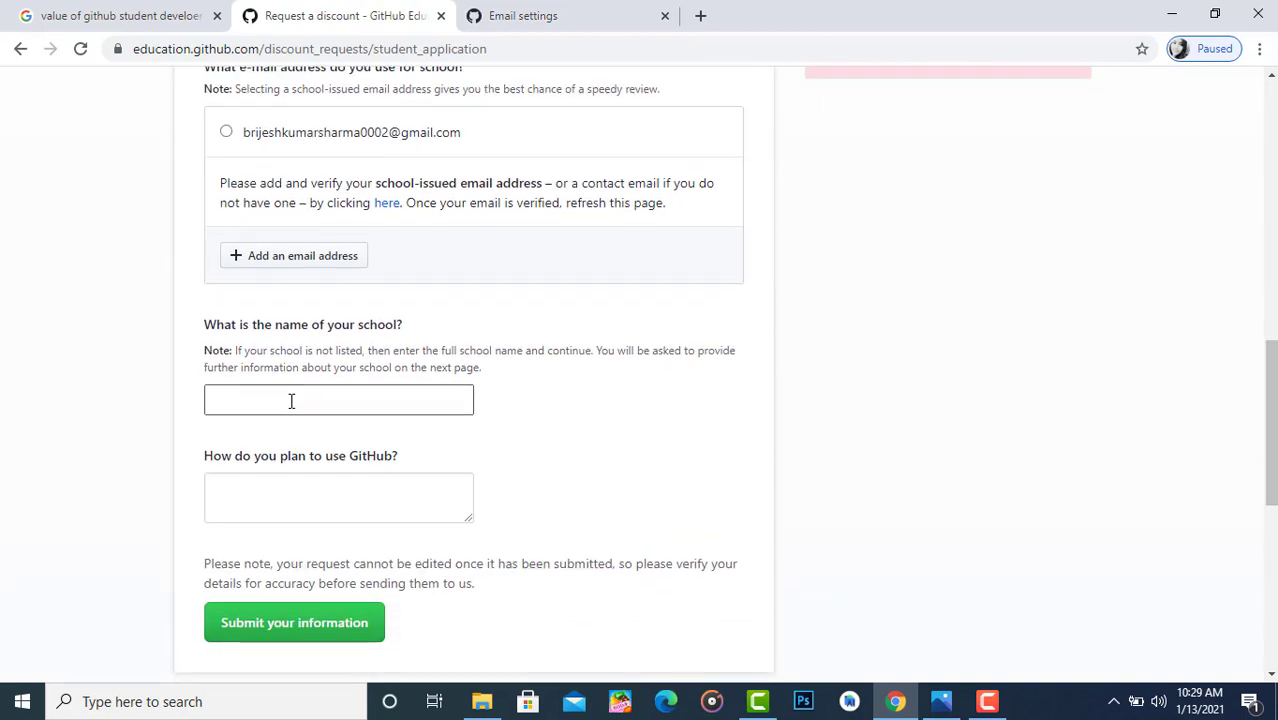
left_click(291, 401)
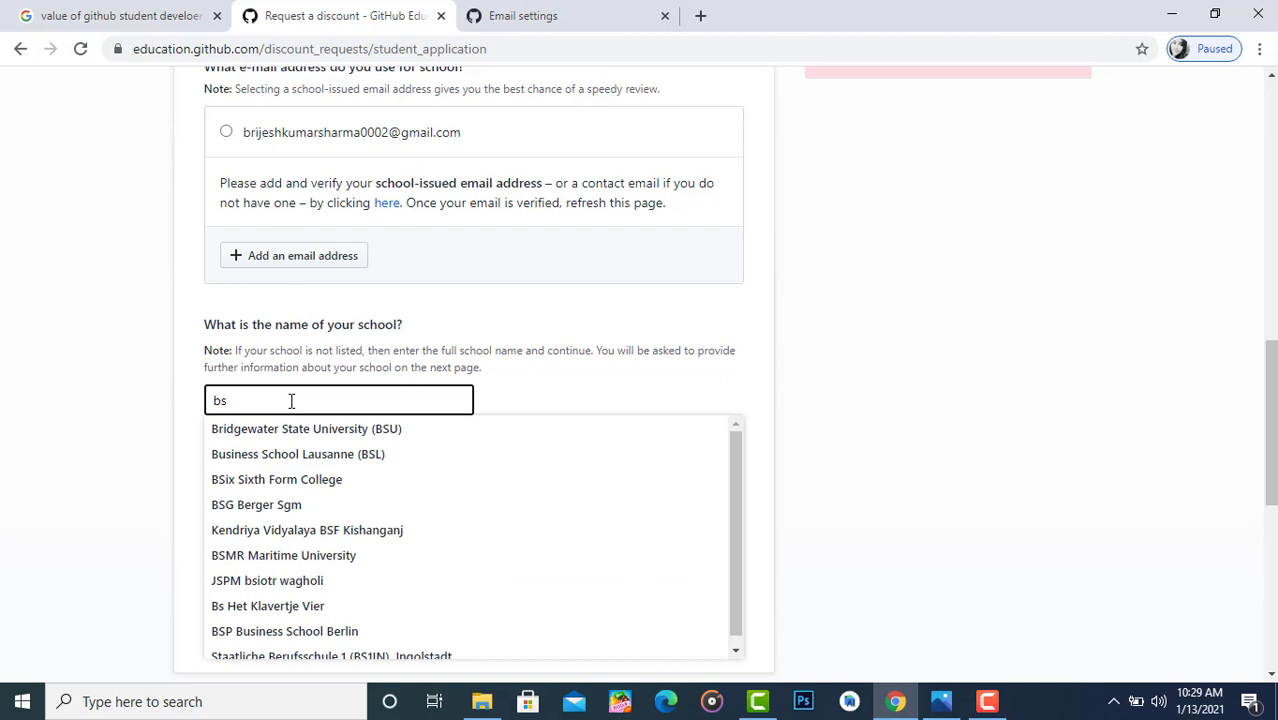
type("Bsa")
scroll(163, 297, "down", 1)
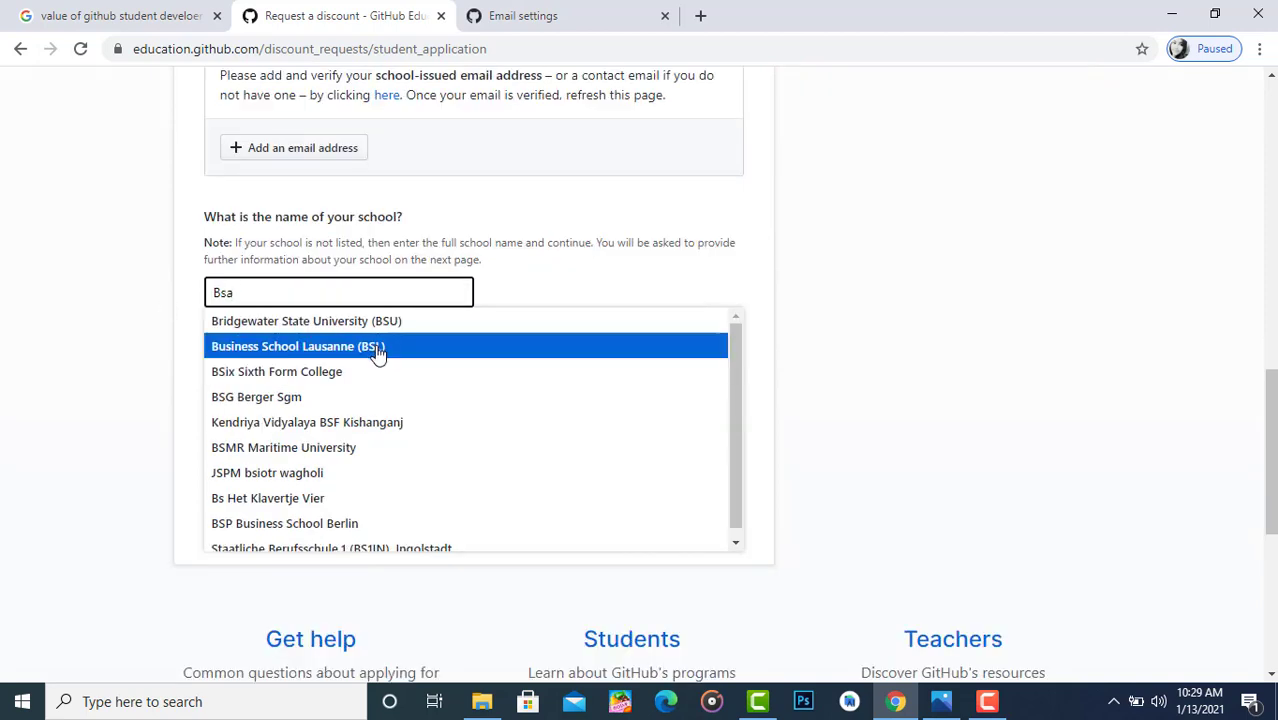
left_click(322, 326)
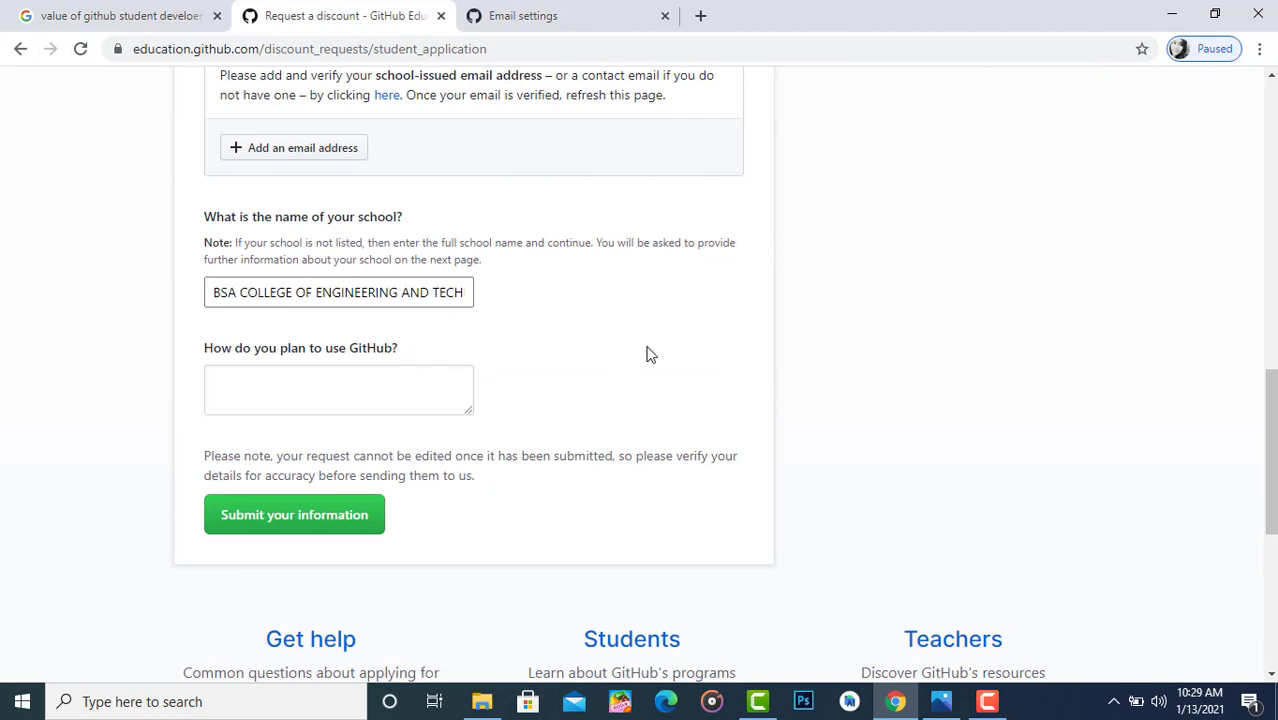
Answer the planned-use question with 'I want to use it' and submit the application.
scroll(1270, 450, "down", 1)
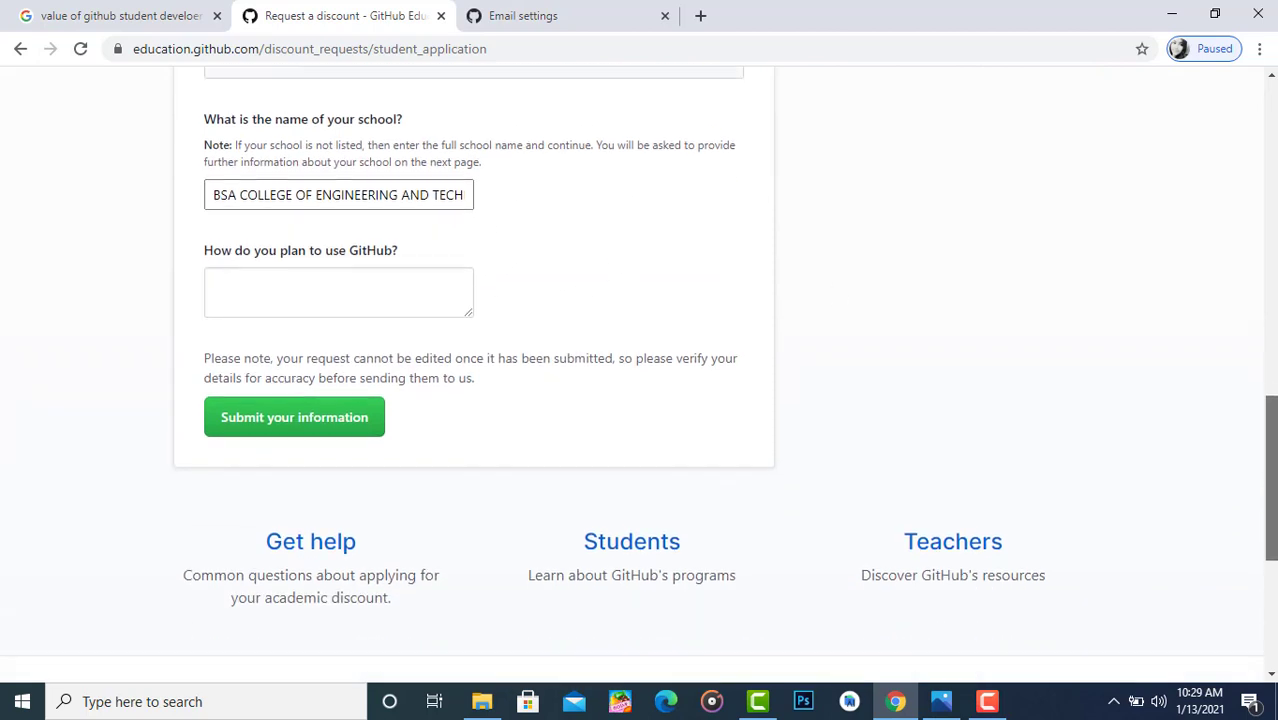
left_click(328, 300)
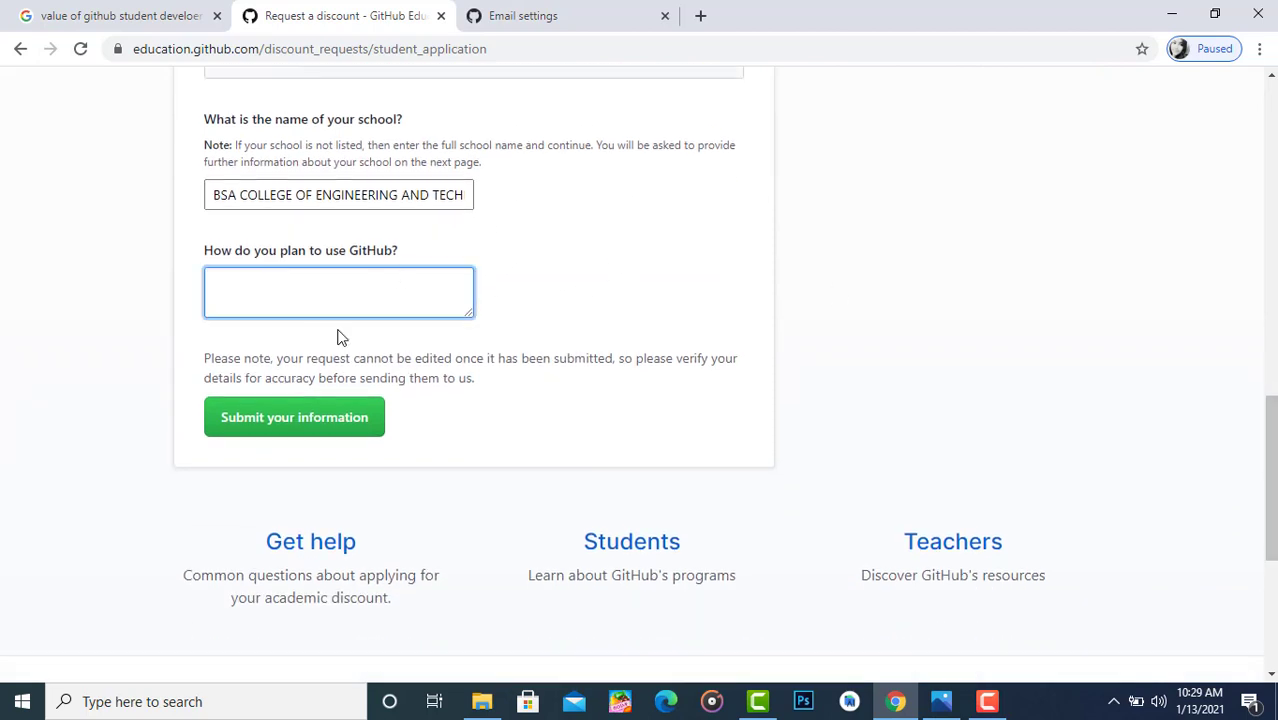
scroll(530, 410, "down", 1)
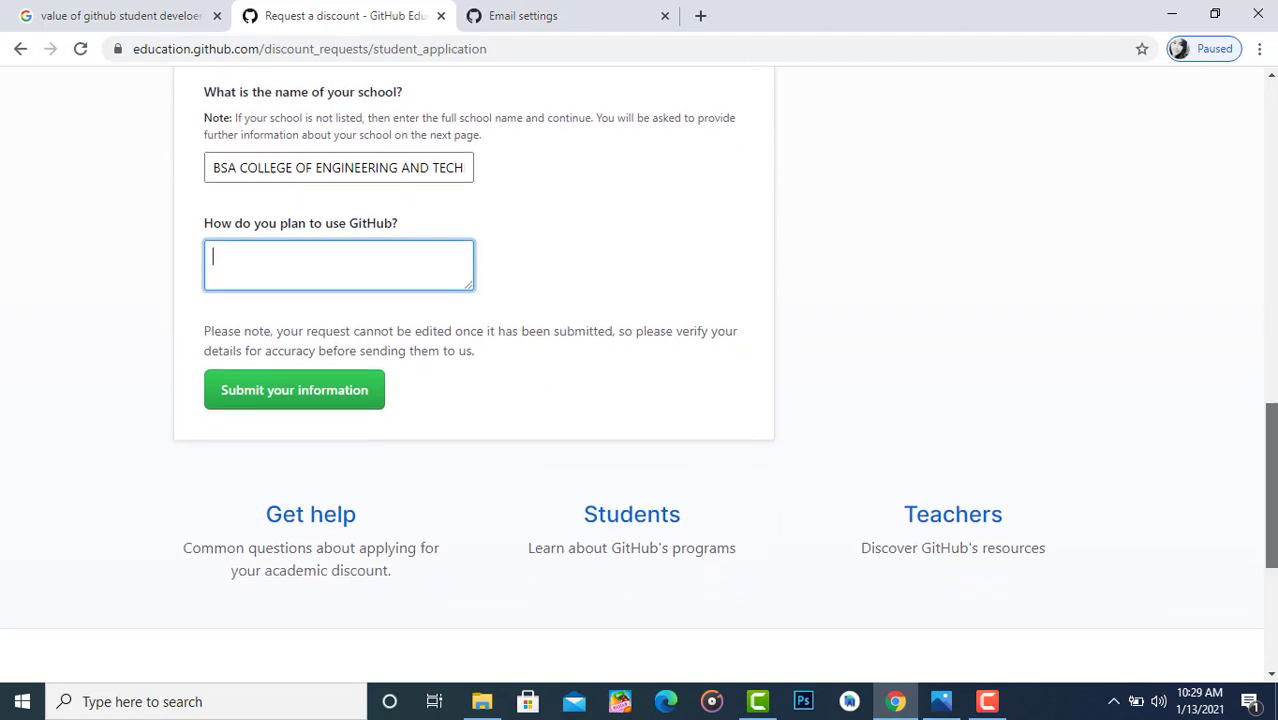
type("Iwant")
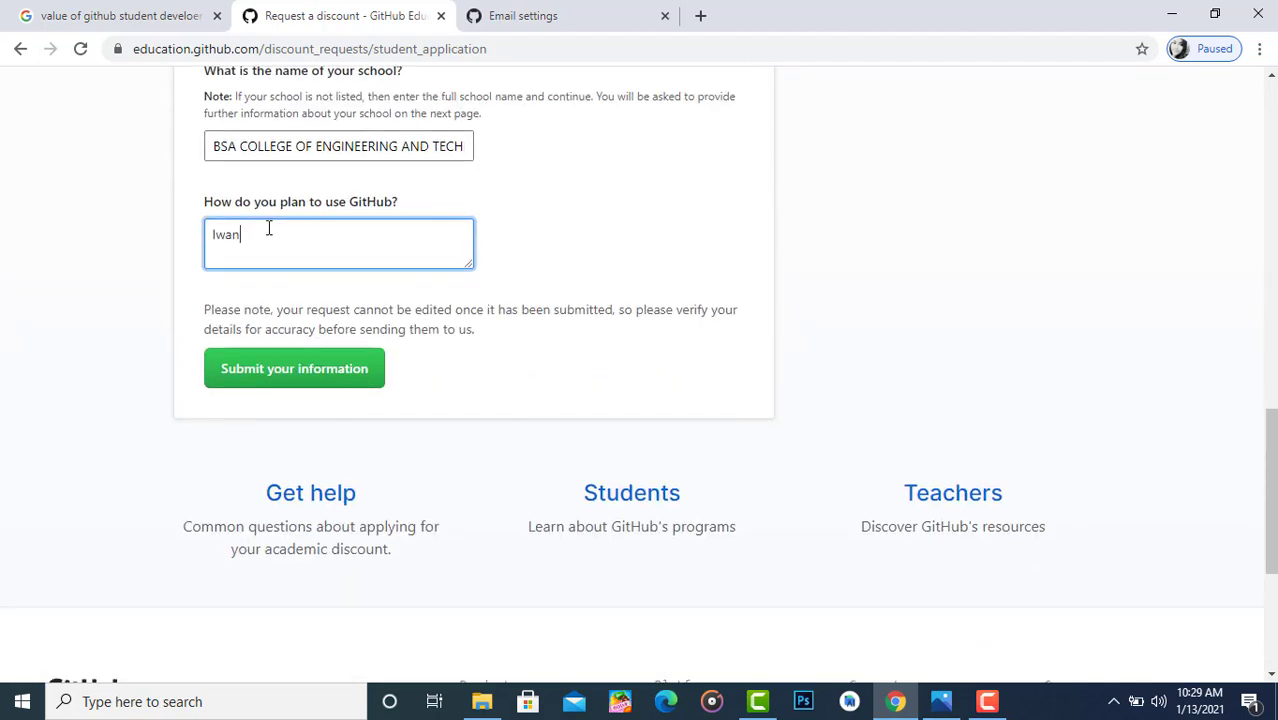
key("BackSpace")
key("BackSpace")
key("BackSpace")
type("want to us")
type("e it")
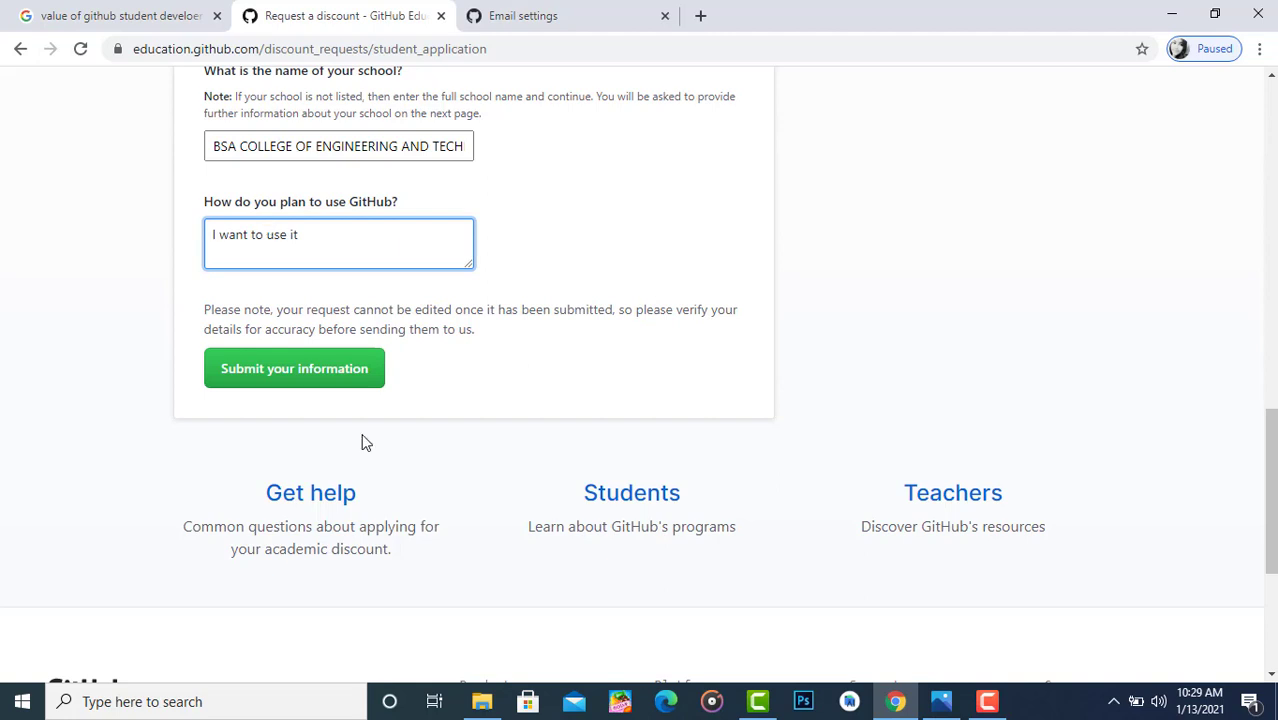
left_click(308, 364)
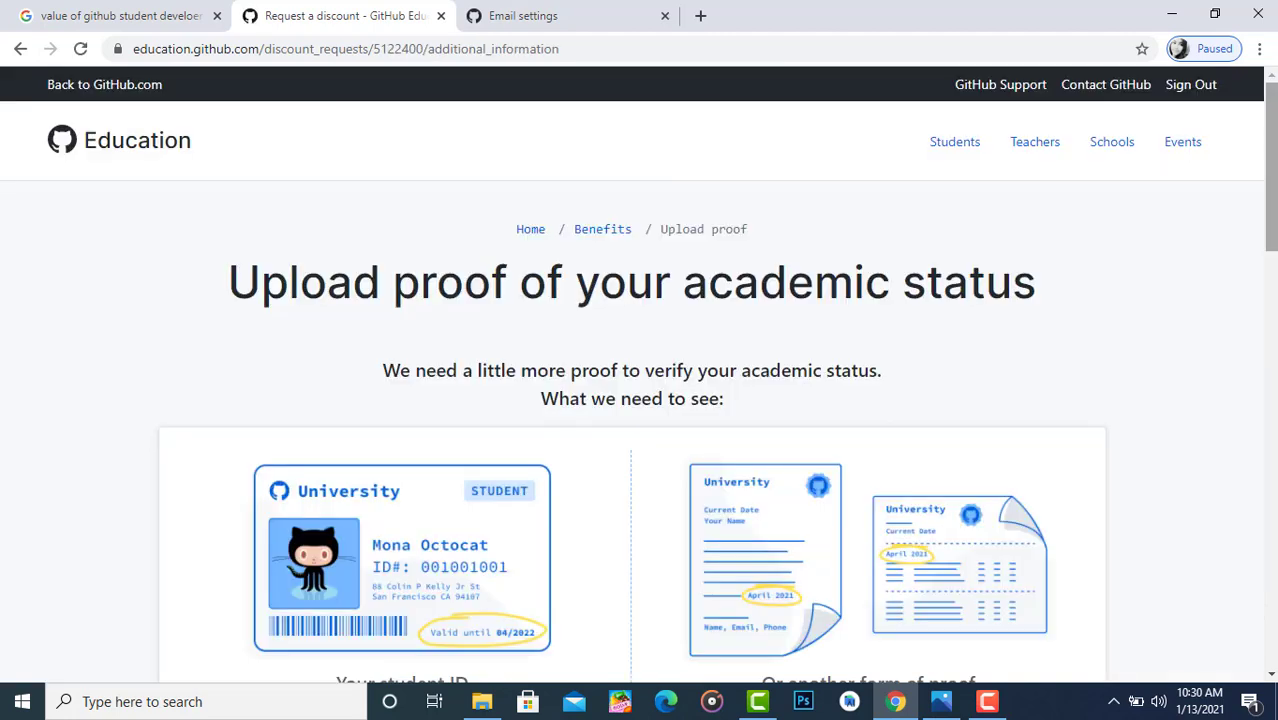
Scroll through the Upload proof of academic status page to review its options.
scroll(638, 374, "down", 2)
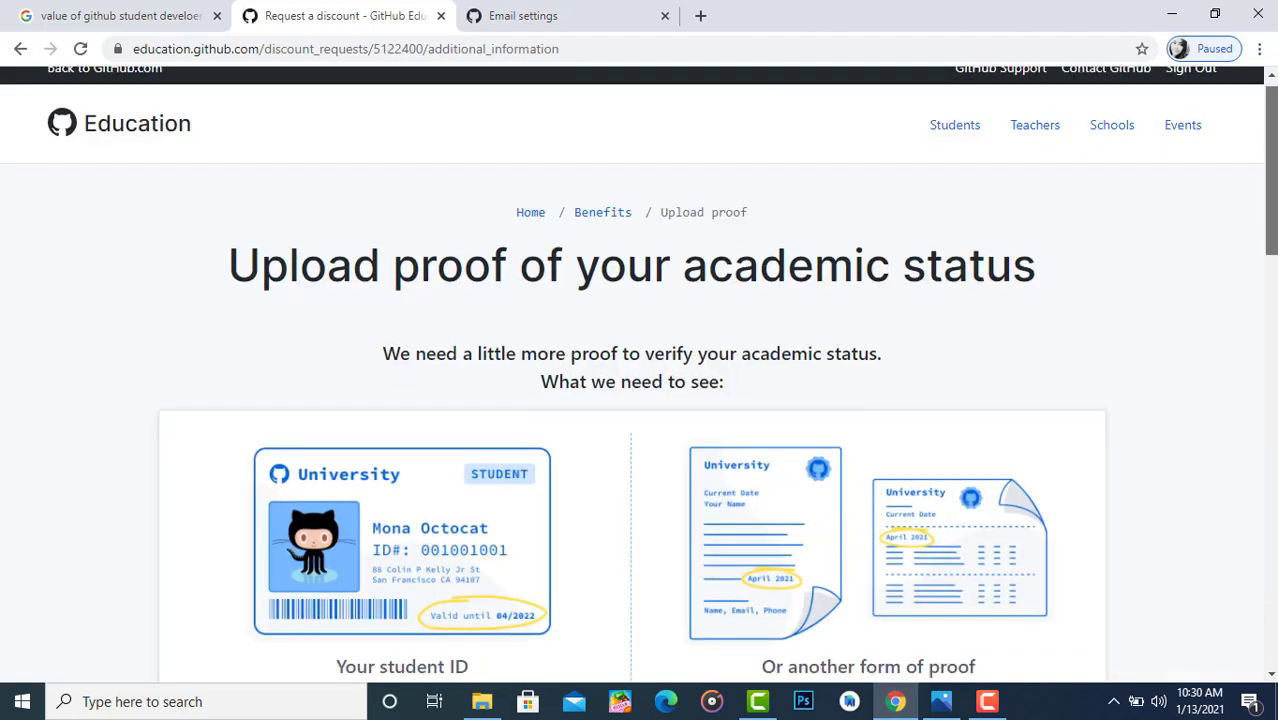
scroll(638, 374, "up", 1)
scroll(638, 374, "down", 2)
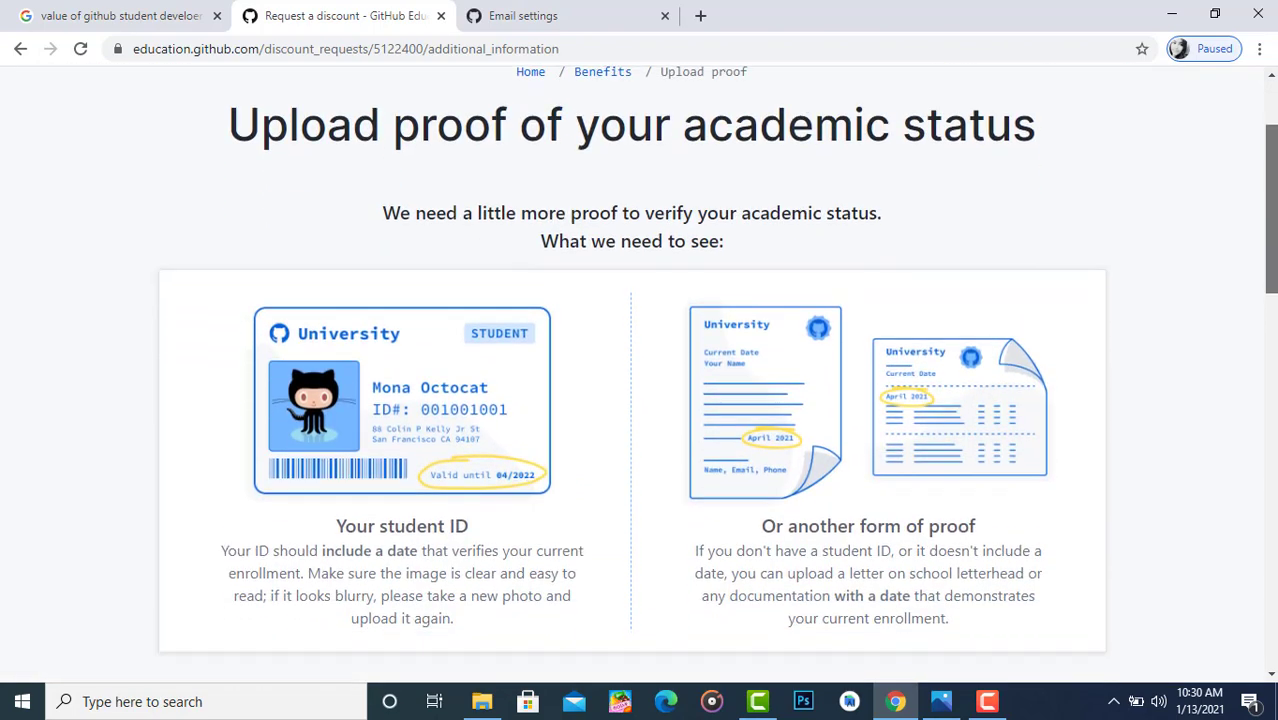
scroll(638, 374, "down", 4)
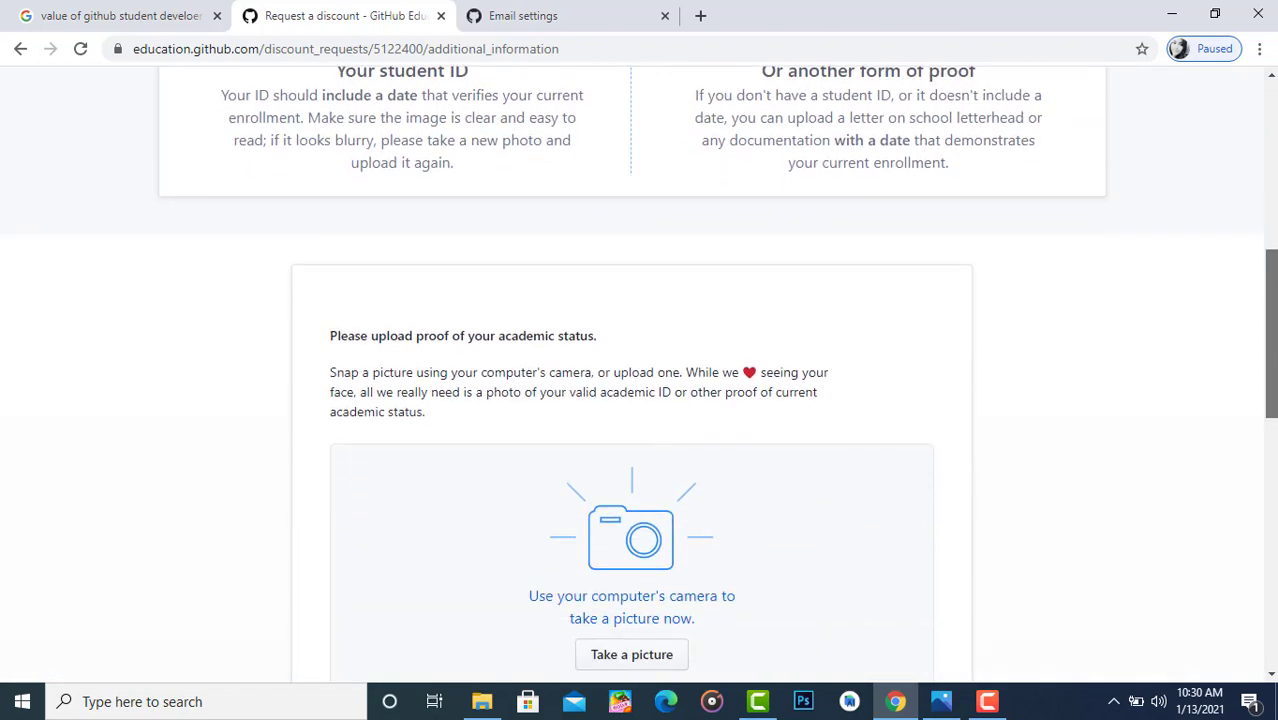
scroll(684, 314, "down", 3)
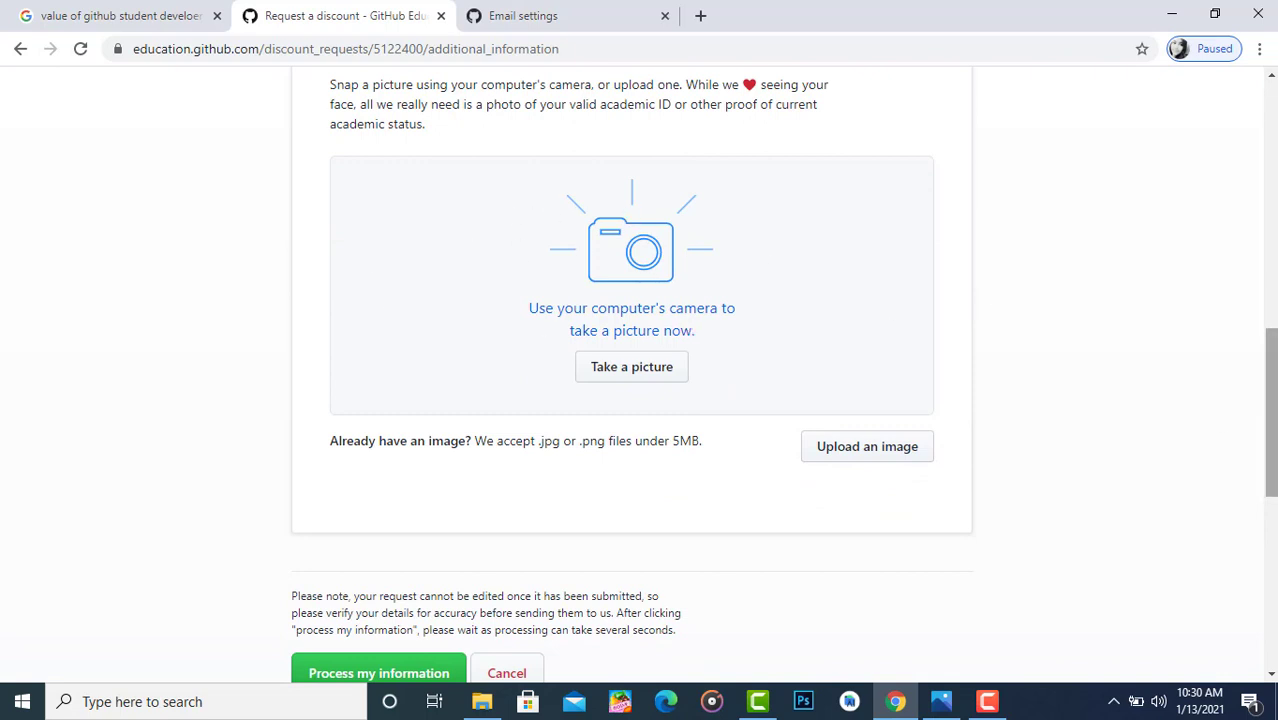
left_click_drag(1274, 441, 1274, 420)
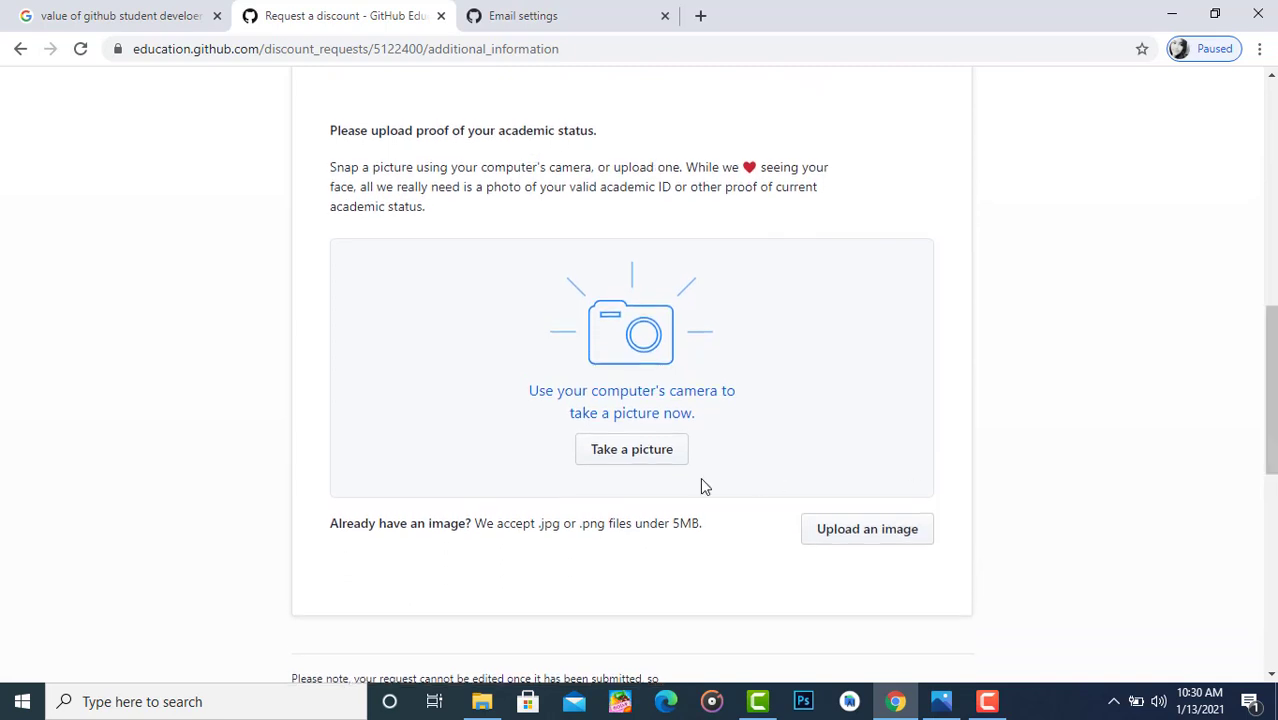
Try Upload an image, cancel the file picker, and scroll back to the upload box.
left_click(836, 541)
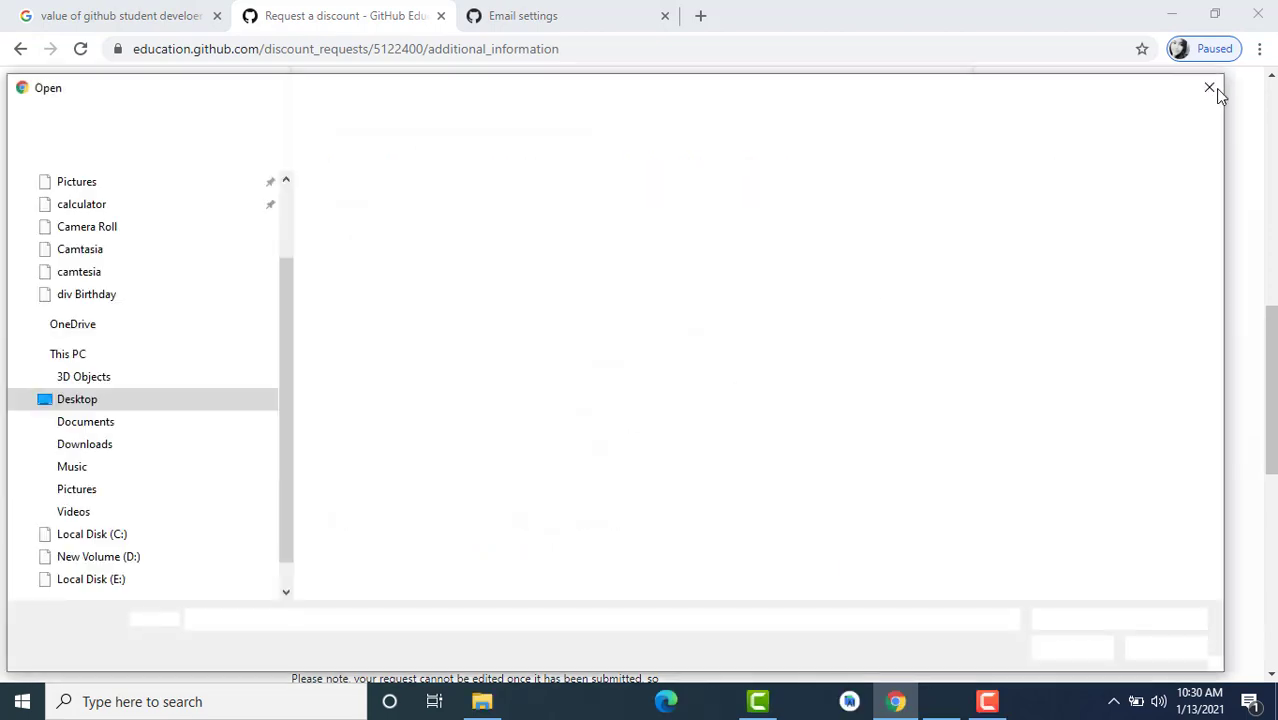
left_click(1210, 89)
scroll(1270, 430, "down", 2)
scroll(1270, 430, "down", 2)
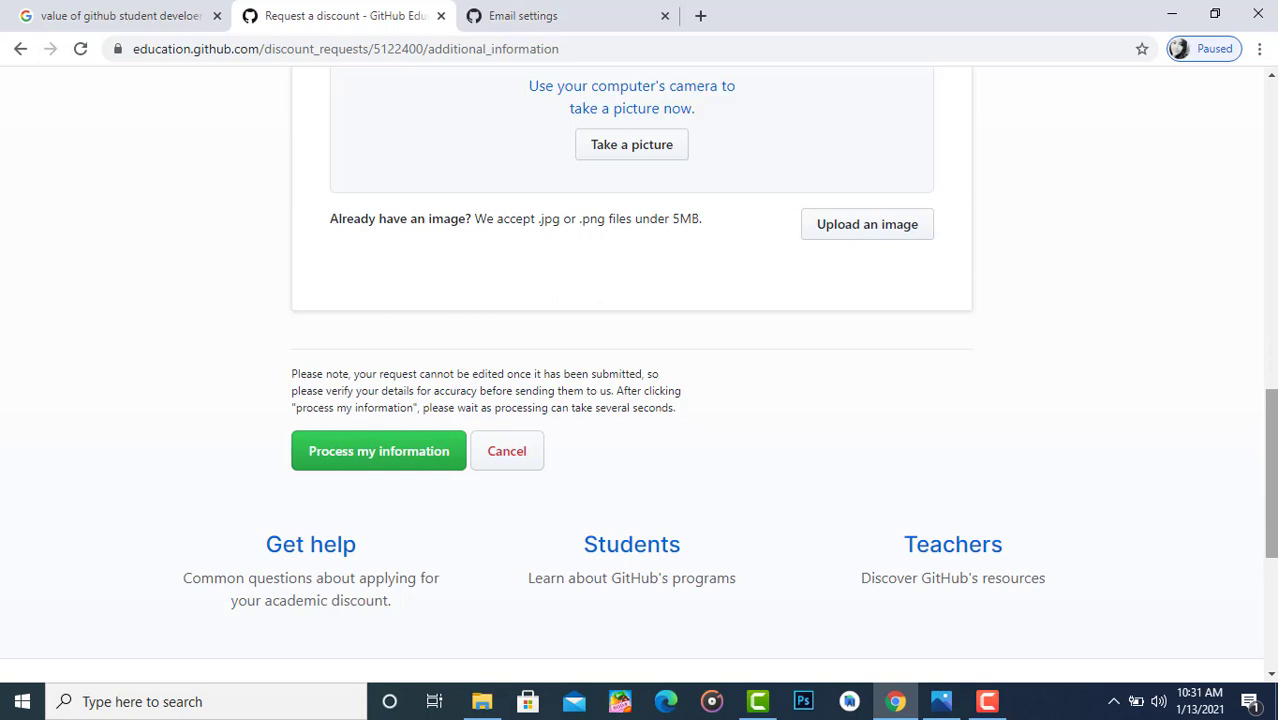
left_click_drag(1272, 438, 1276, 388)
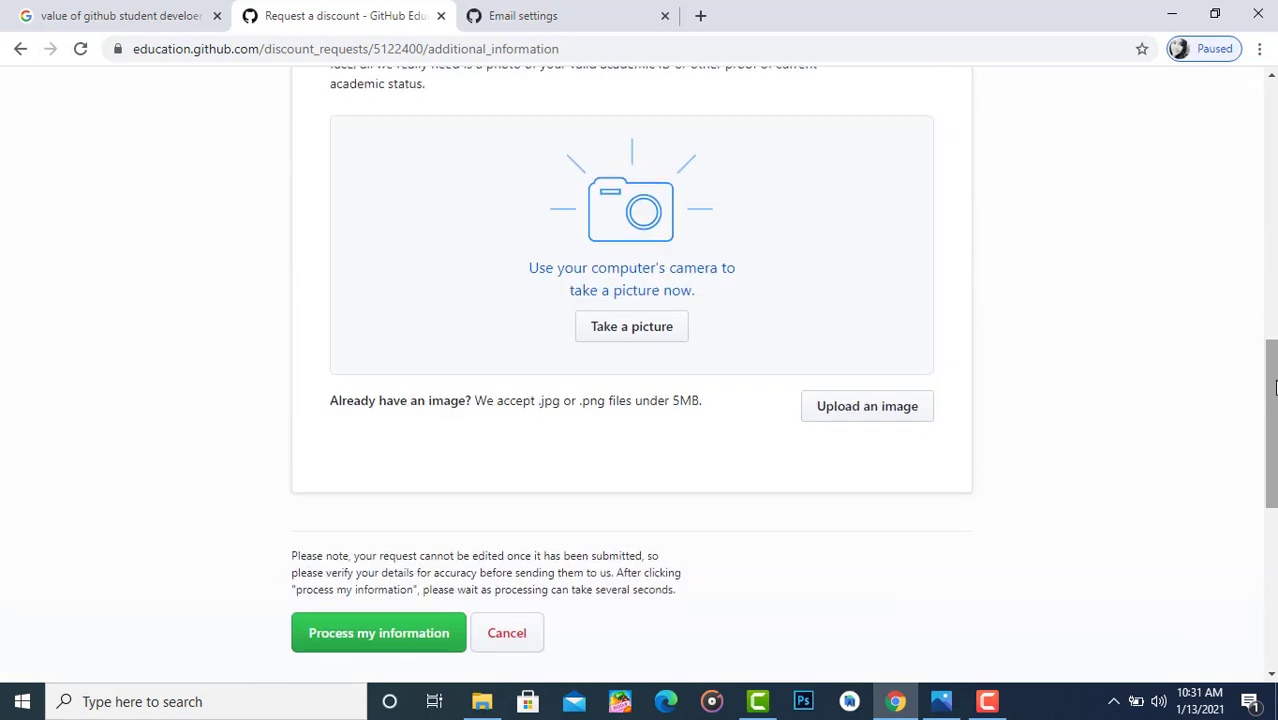